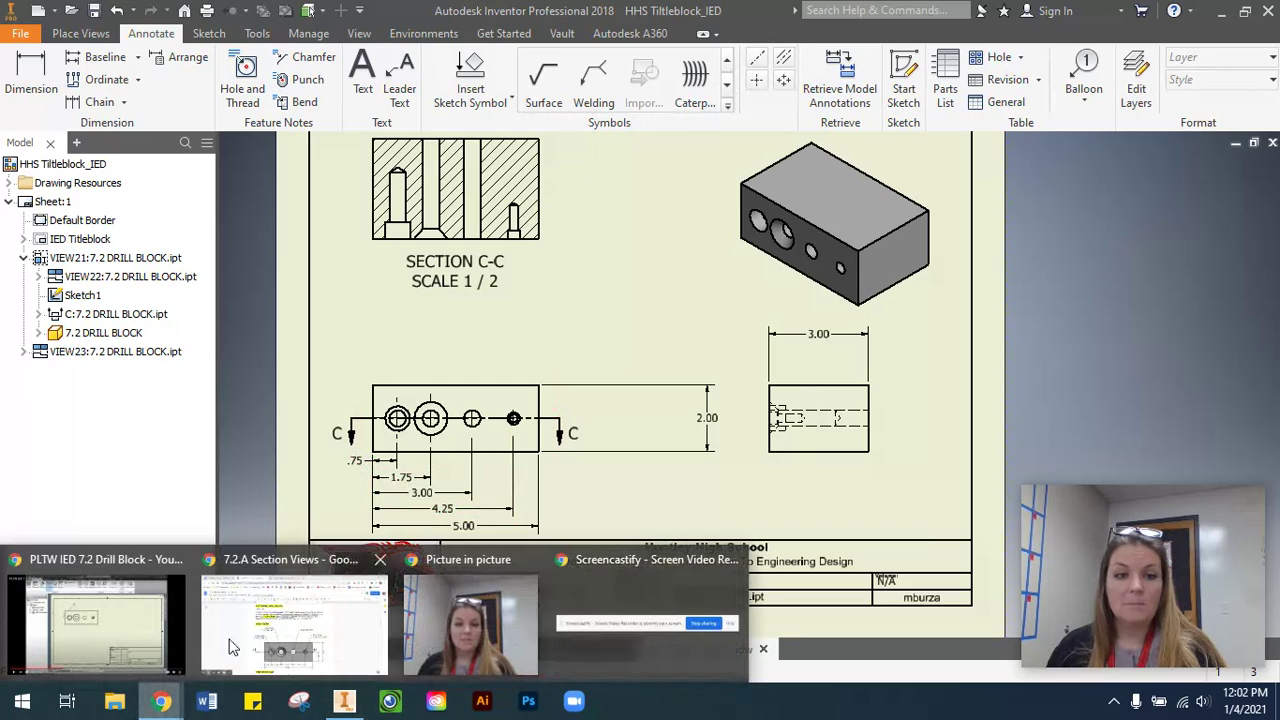
Switch to Chrome to check the drill block's hole callouts in the 7.2.A Section Views document, and return to Inventor.
click(240, 640)
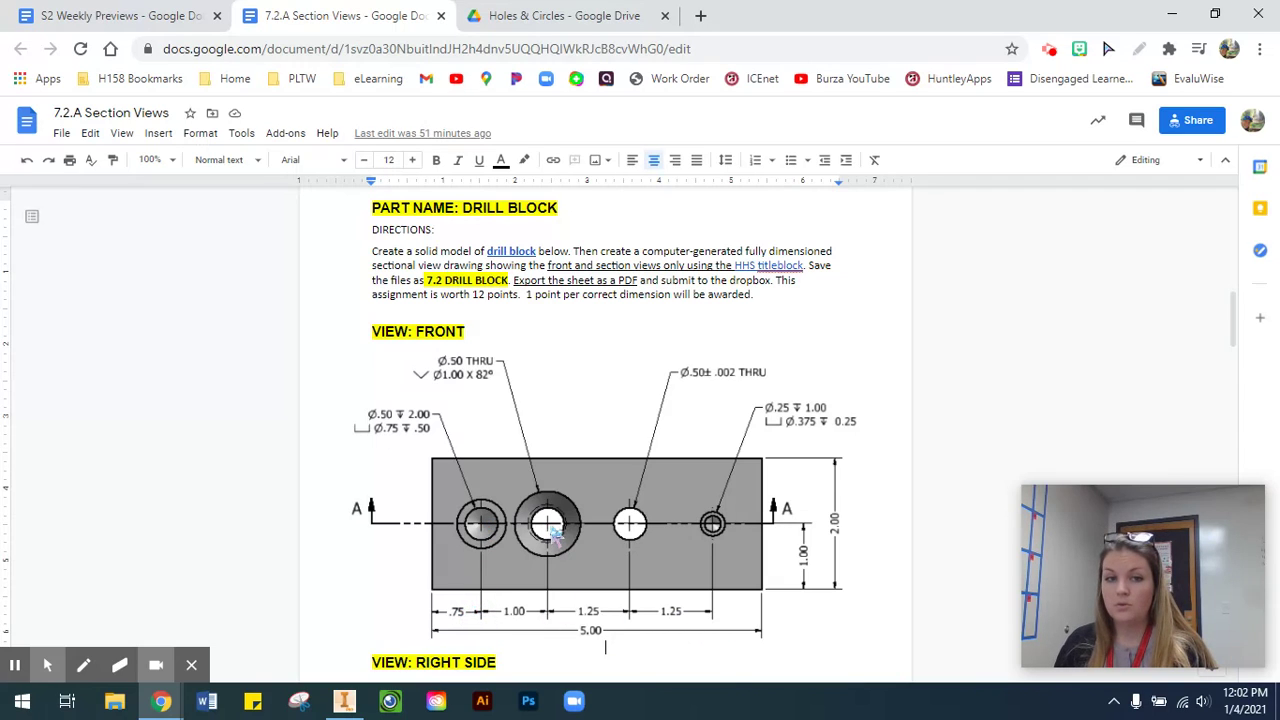
click(344, 700)
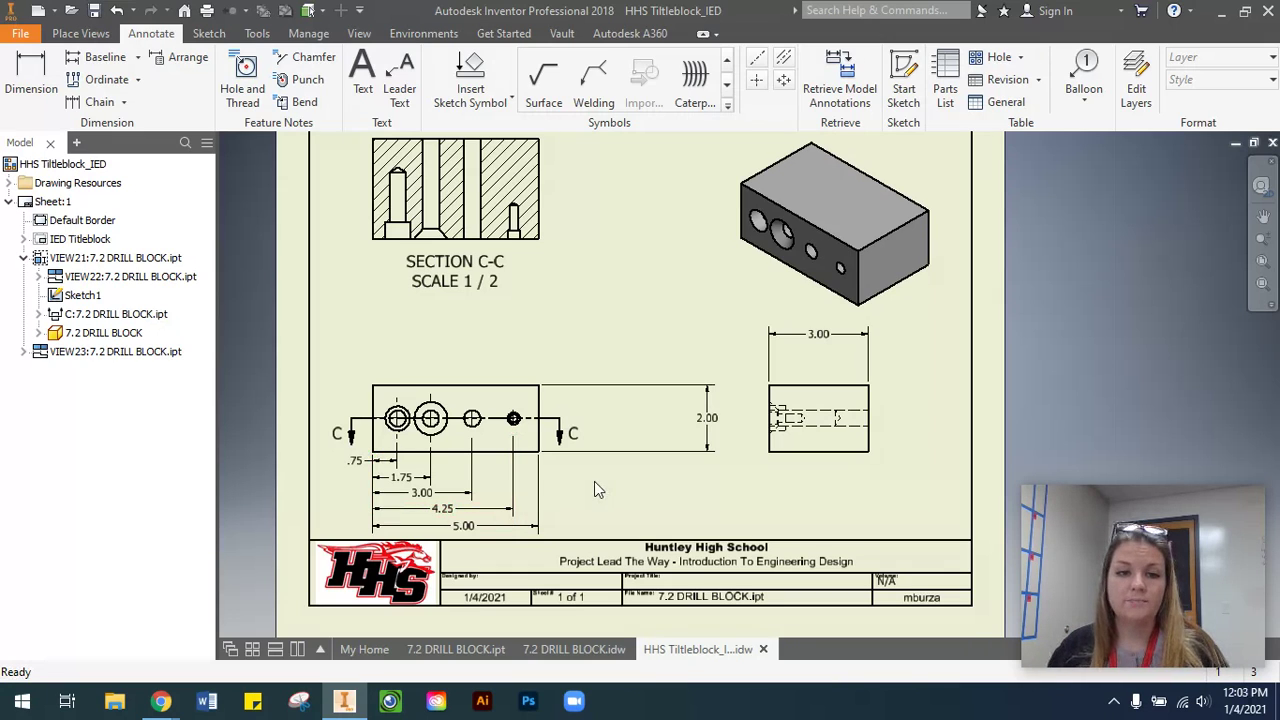
drag(440, 420, 450, 428)
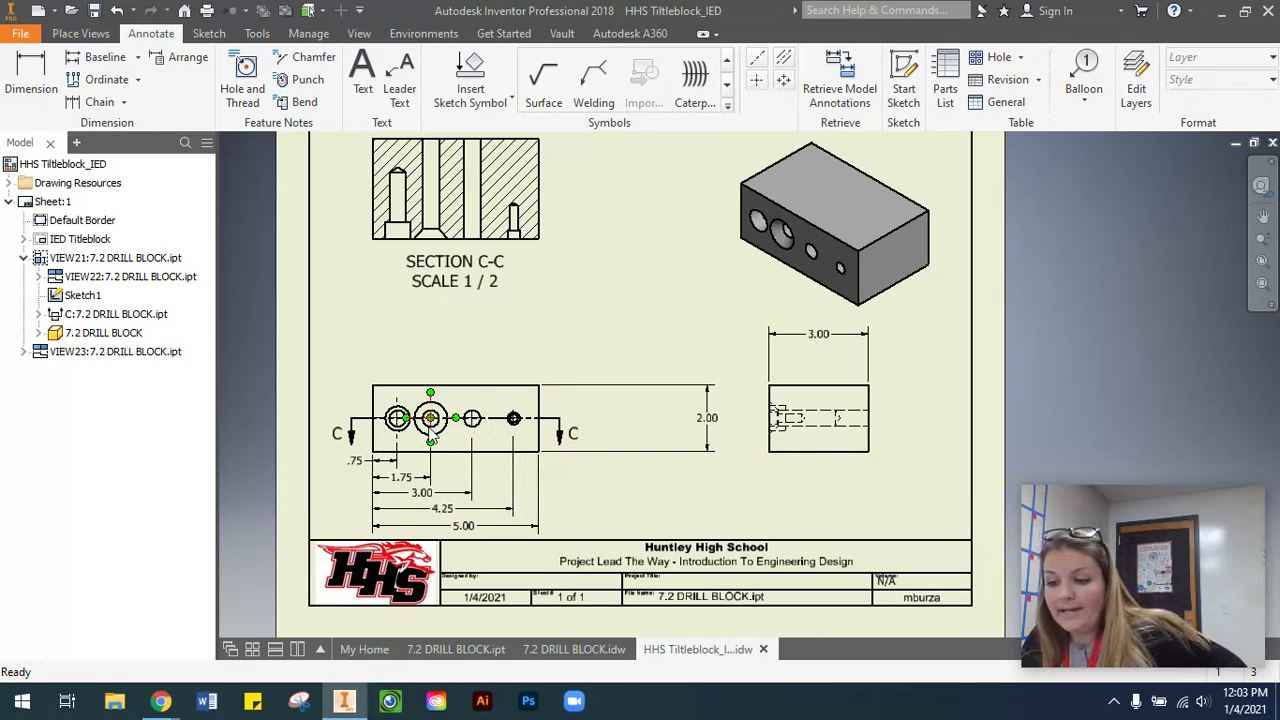
mouse_move(462, 465)
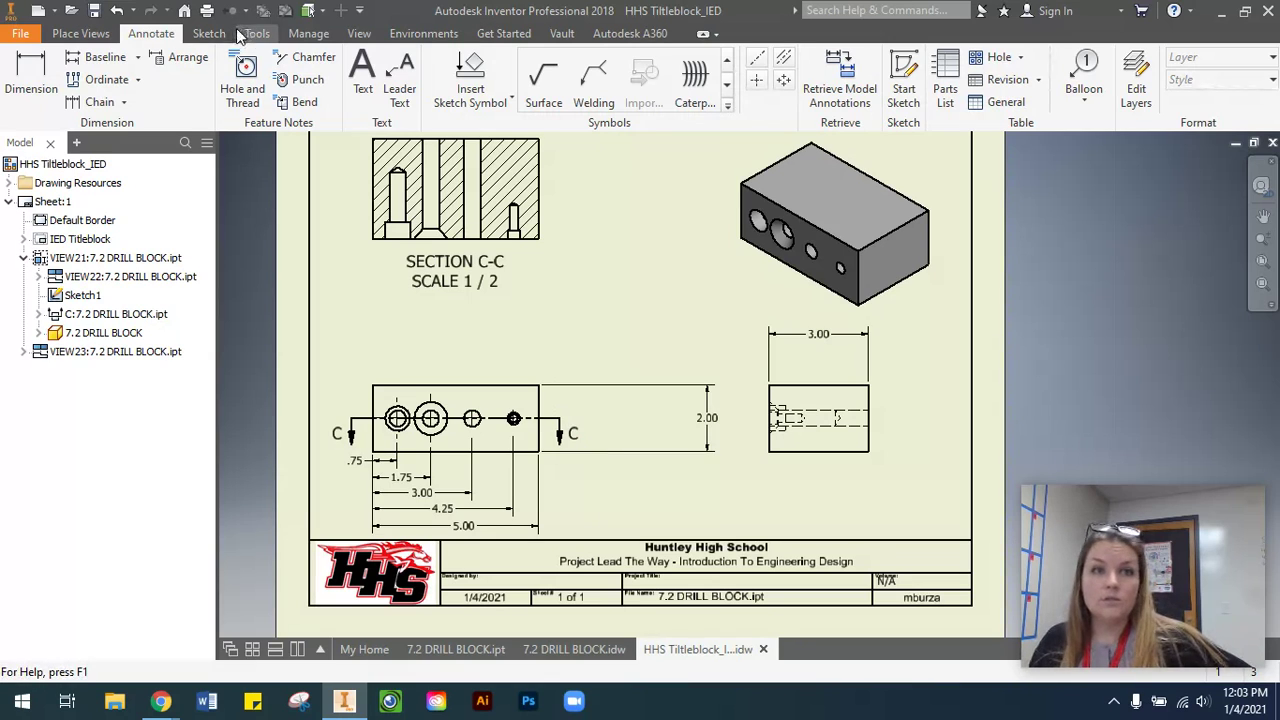
Set the linear precision of the Default (ANSI) dimension style to 3.123 and save the style change.
click(307, 36)
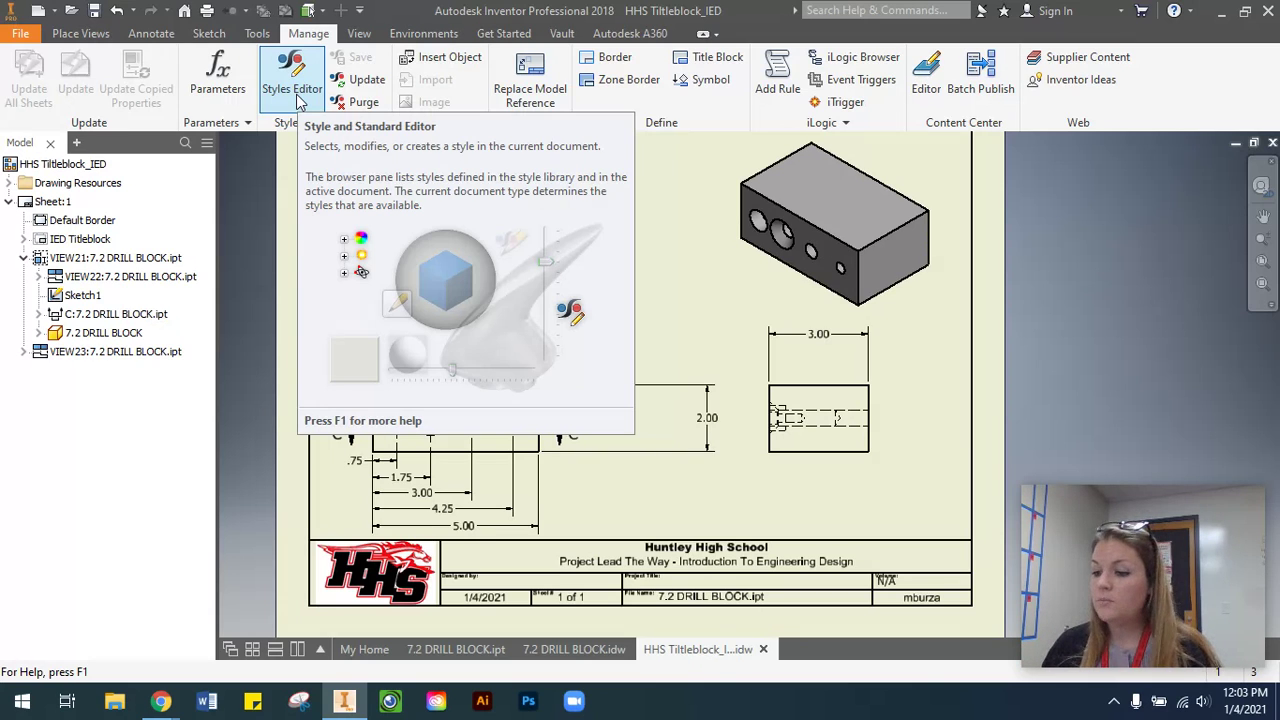
click(292, 80)
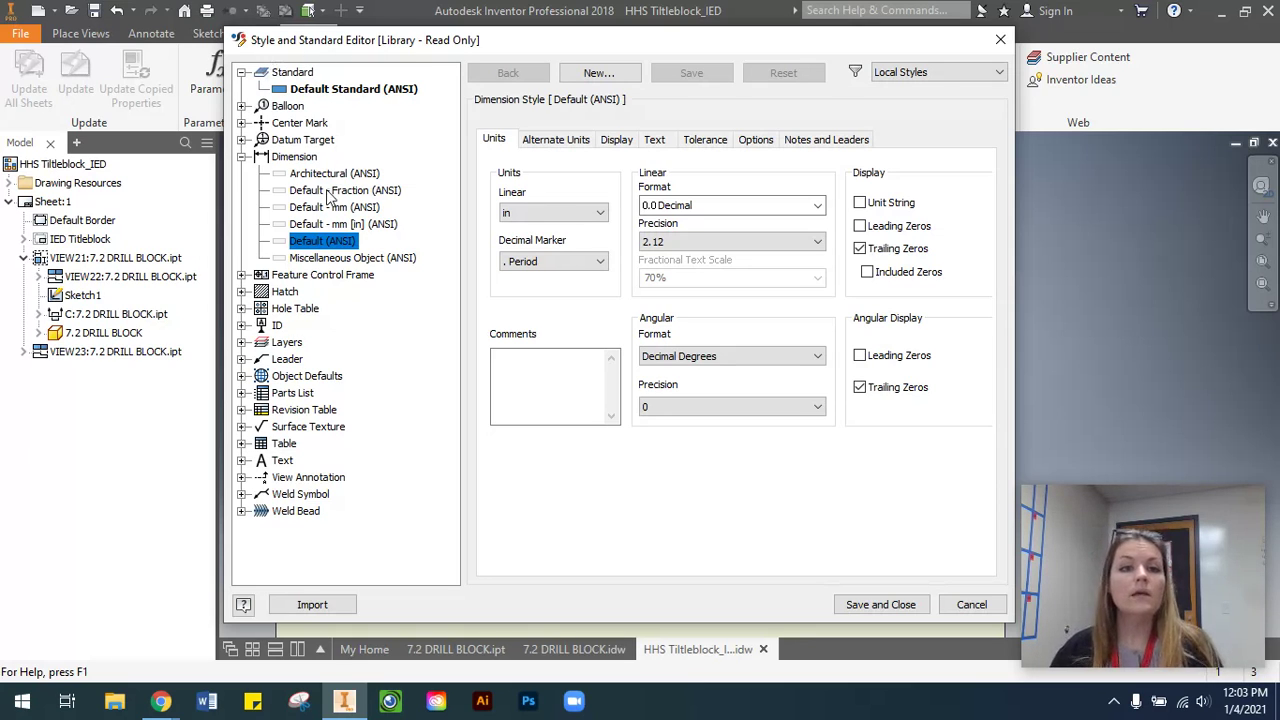
click(242, 157)
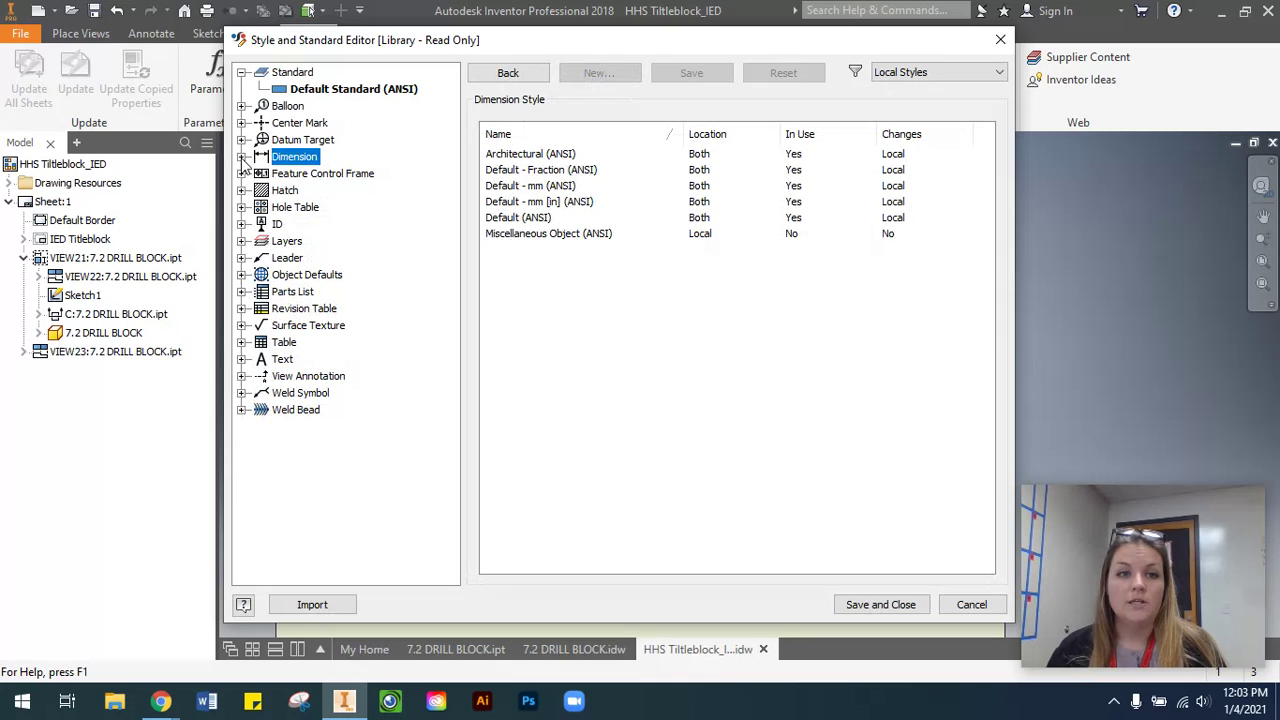
click(242, 157)
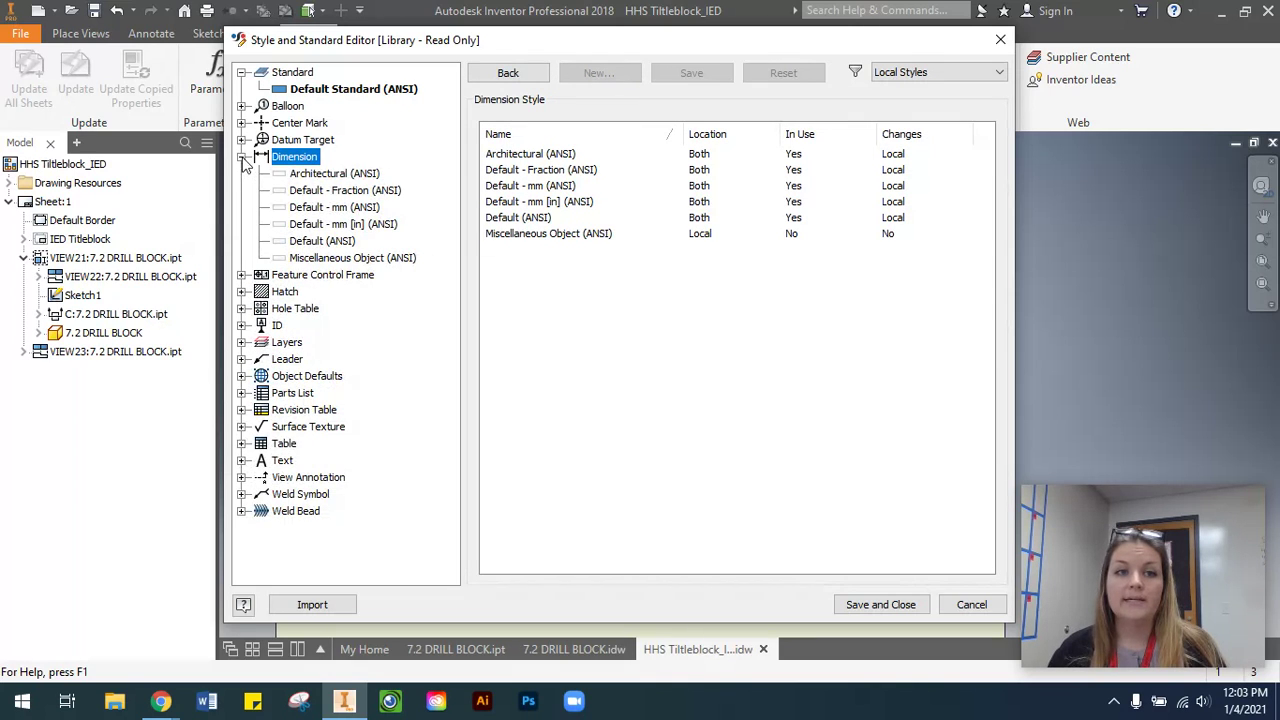
click(318, 242)
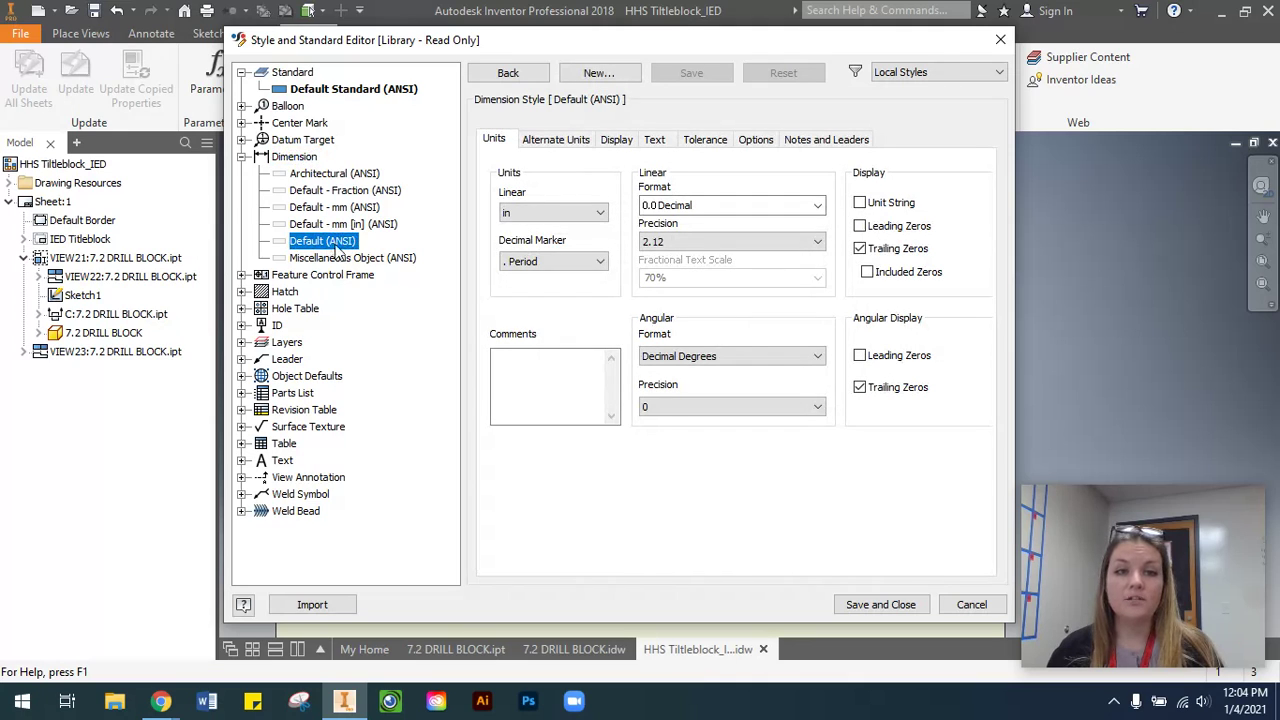
click(662, 247)
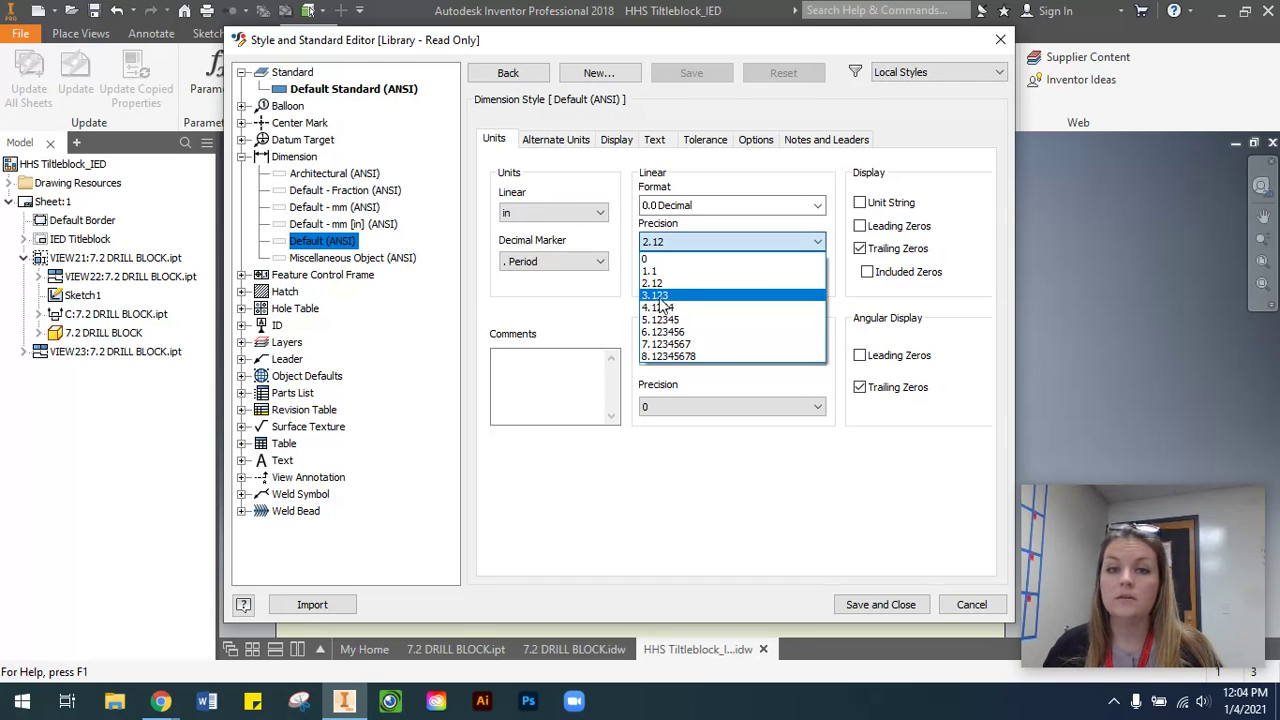
click(664, 296)
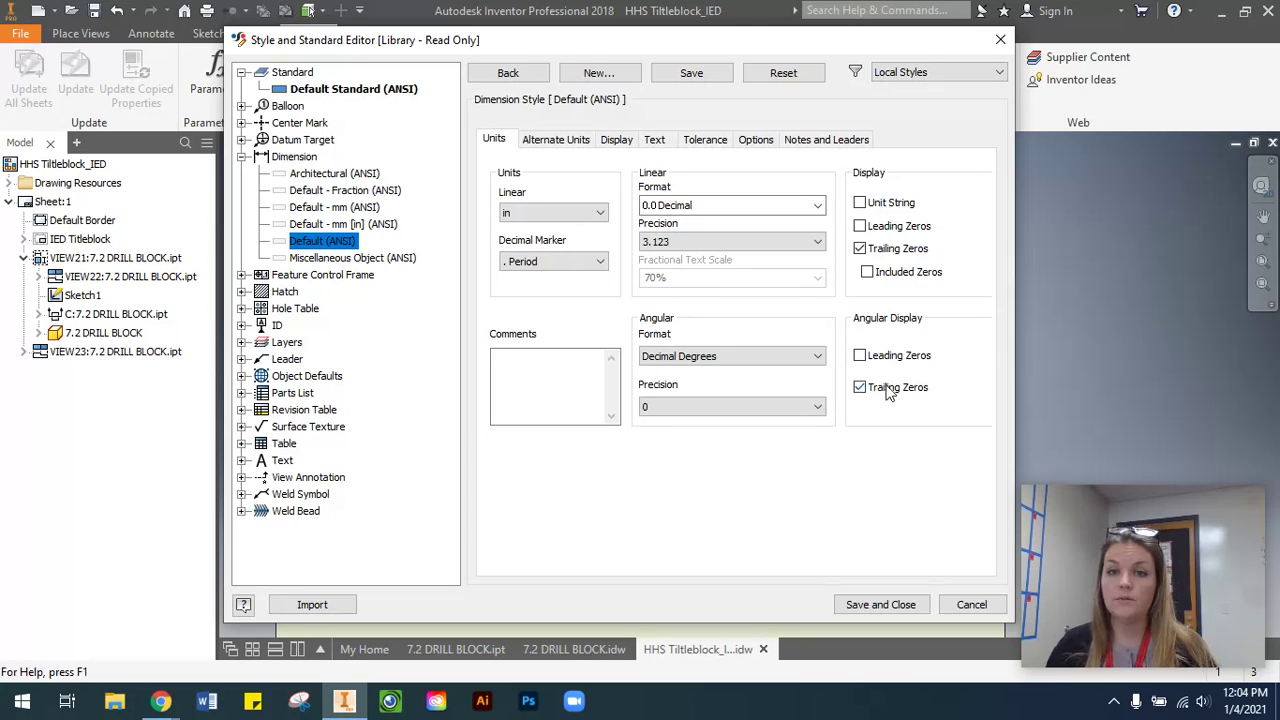
click(893, 607)
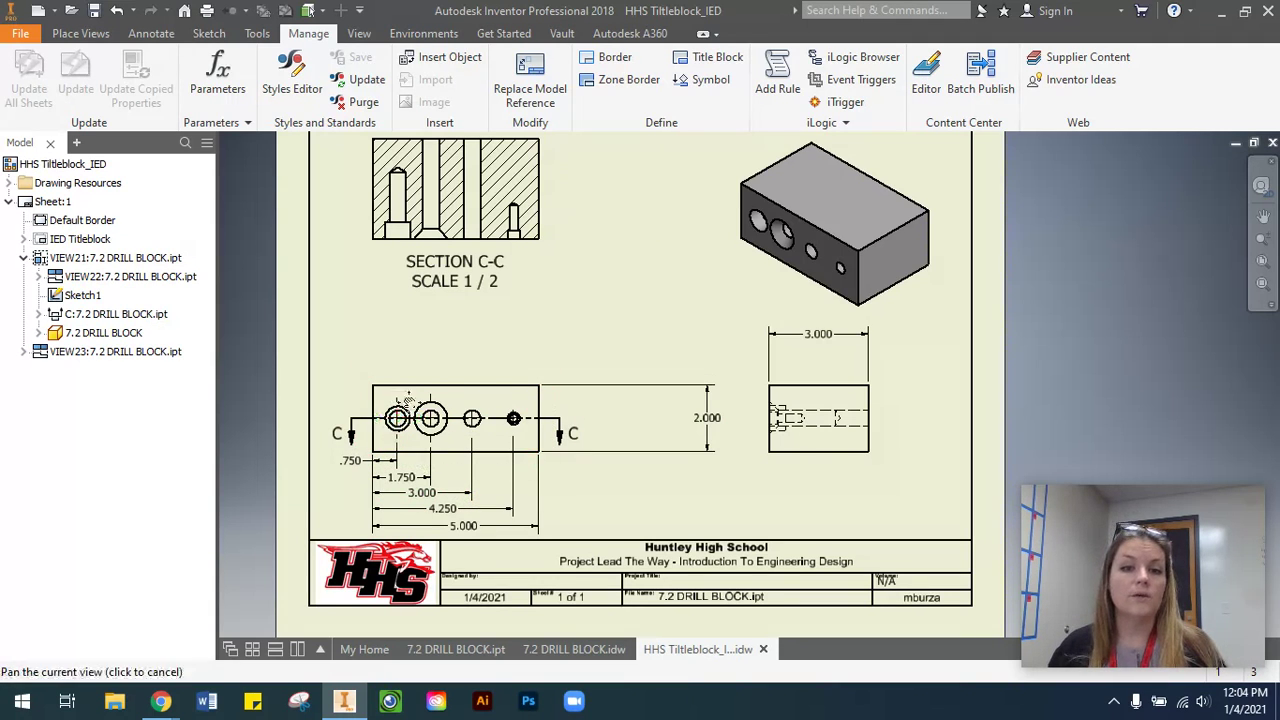
Add a hole note to the large counterbored hole at the front view's left end, placing it above and left of the block.
scroll(395, 428, down, 6)
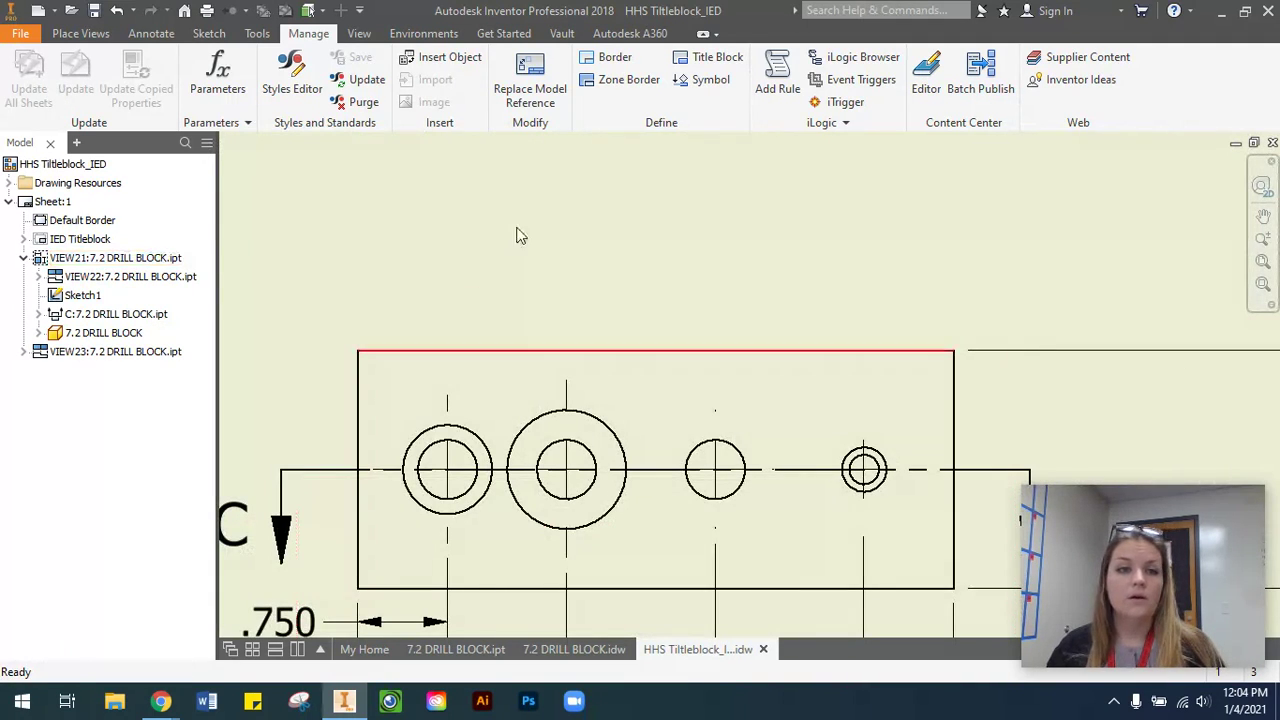
click(148, 34)
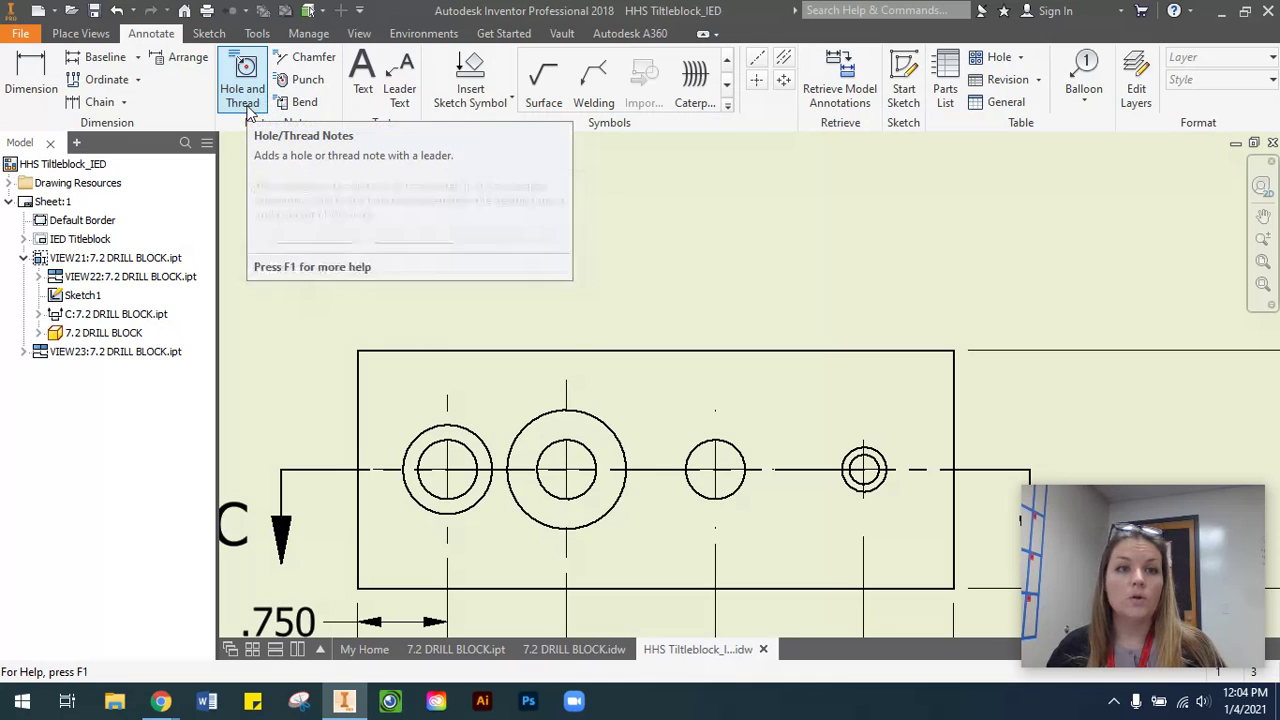
click(242, 100)
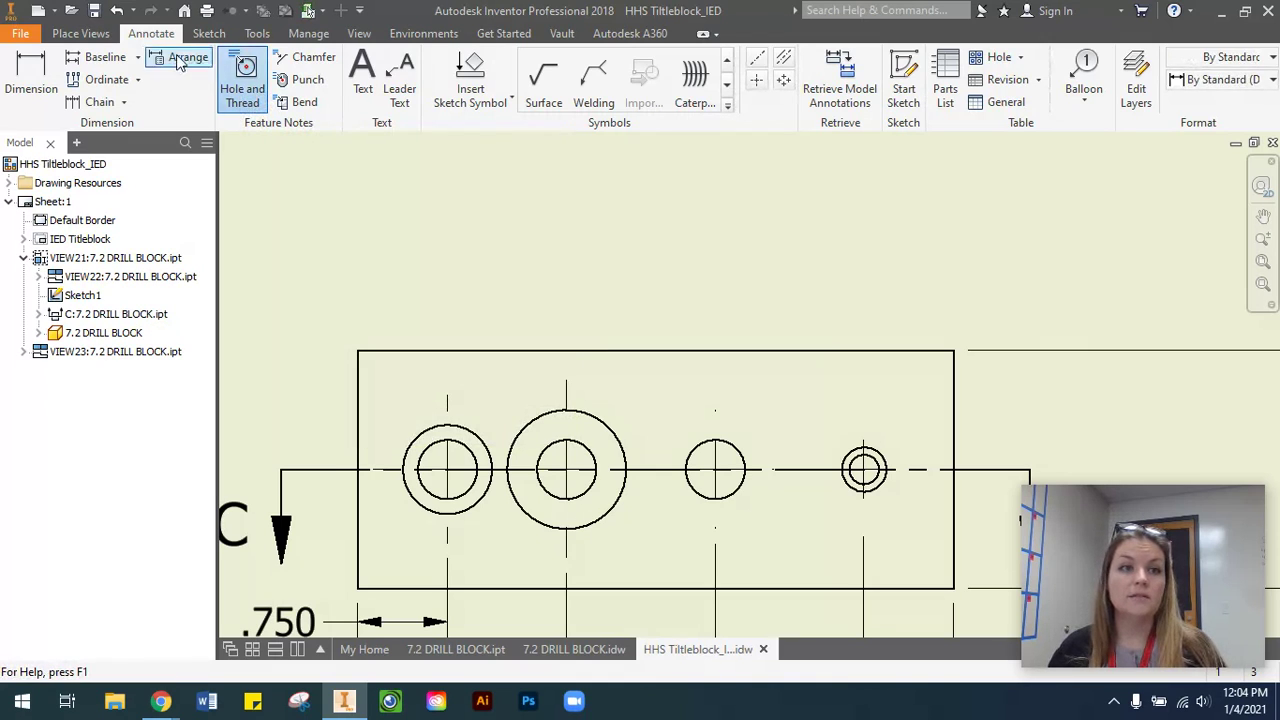
click(447, 440)
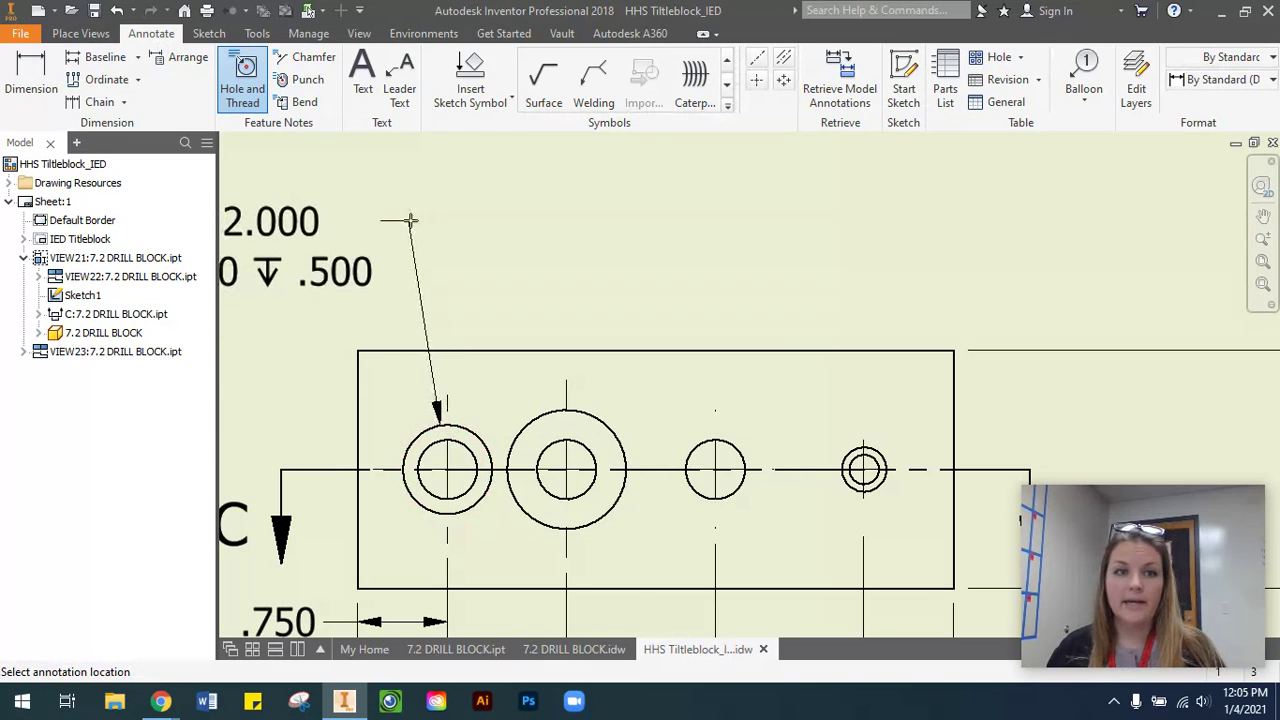
middle_drag(400, 229, 423, 206)
scroll(470, 212, up, 3)
scroll(700, 209, down, 5)
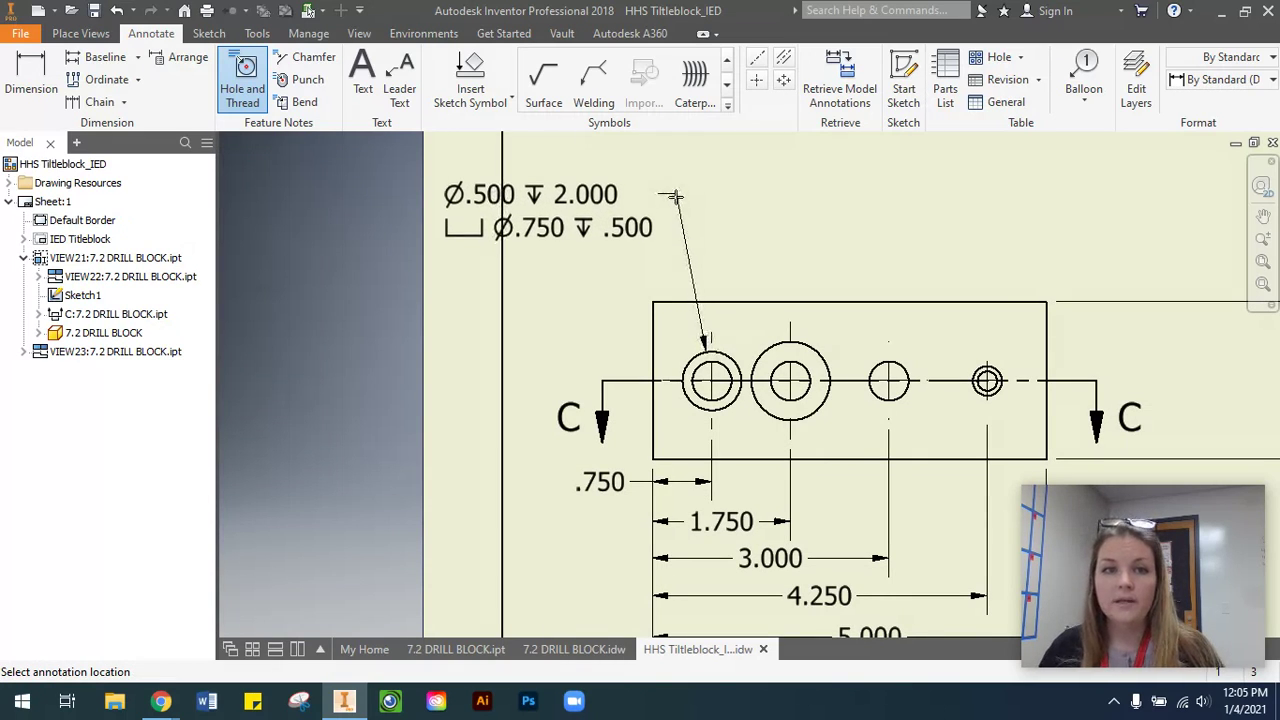
click(681, 204)
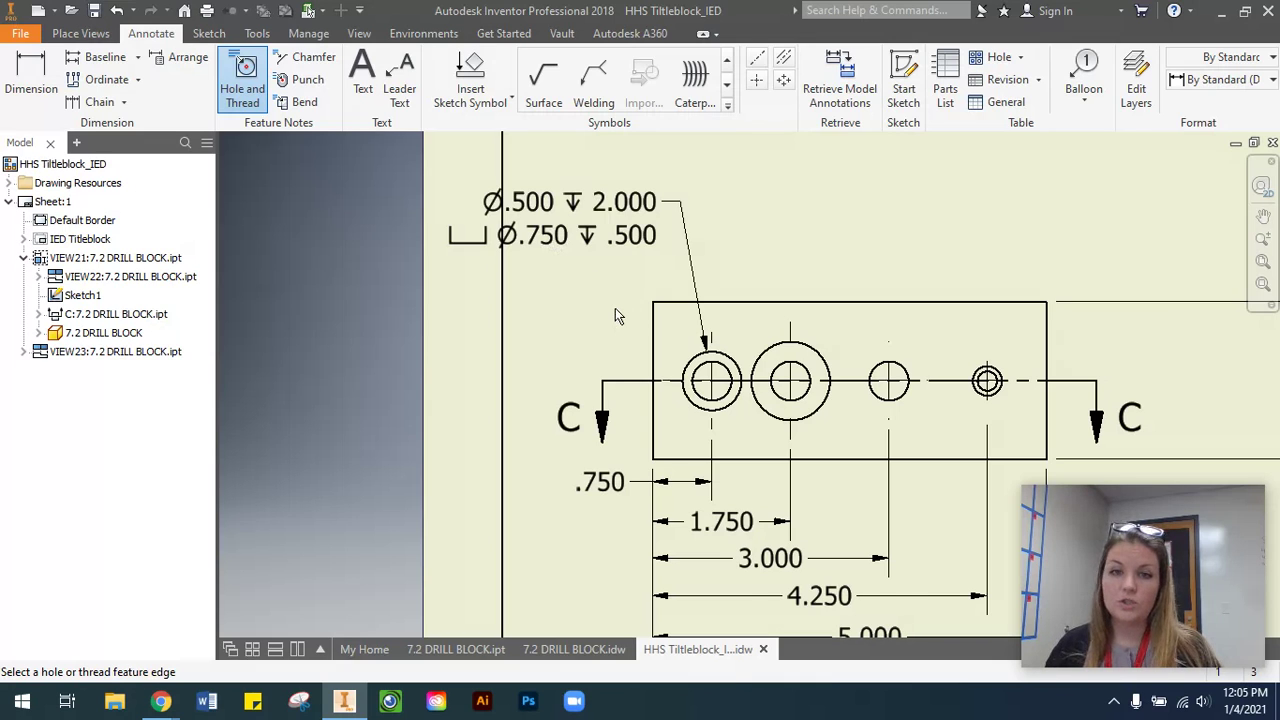
scroll(617, 311, down, 5)
scroll(928, 326, down, 3)
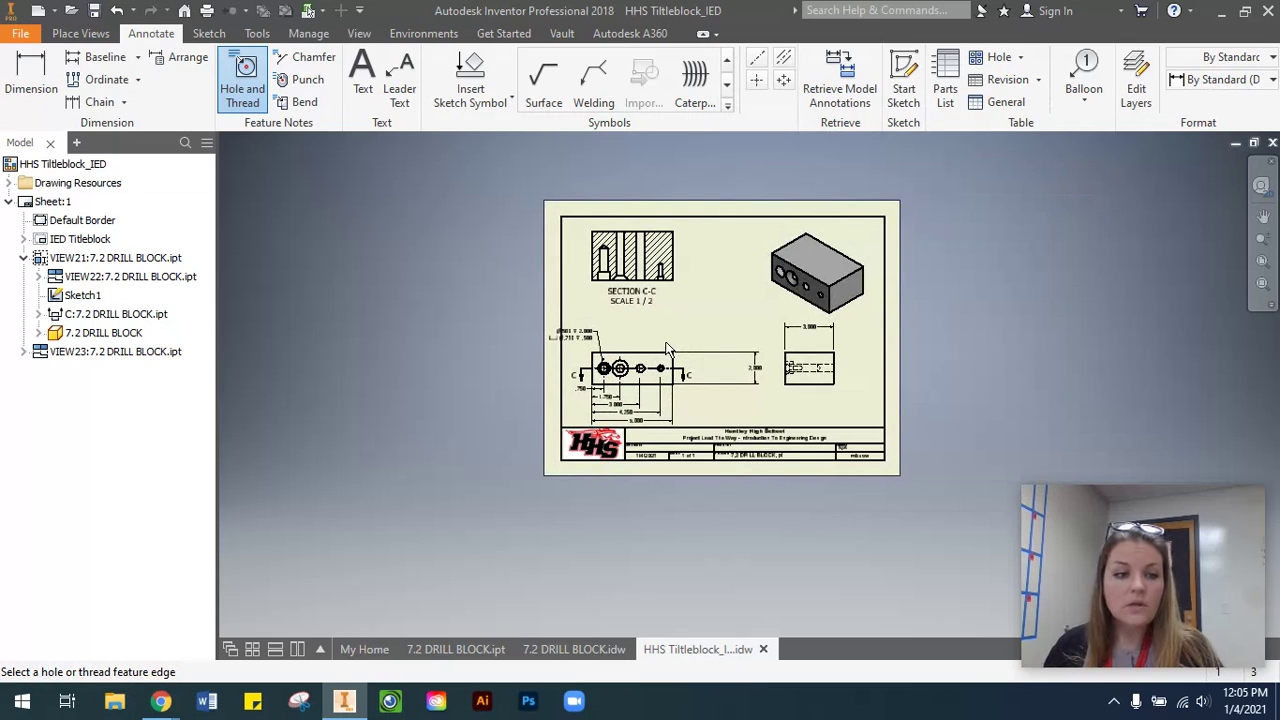
key(Escape)
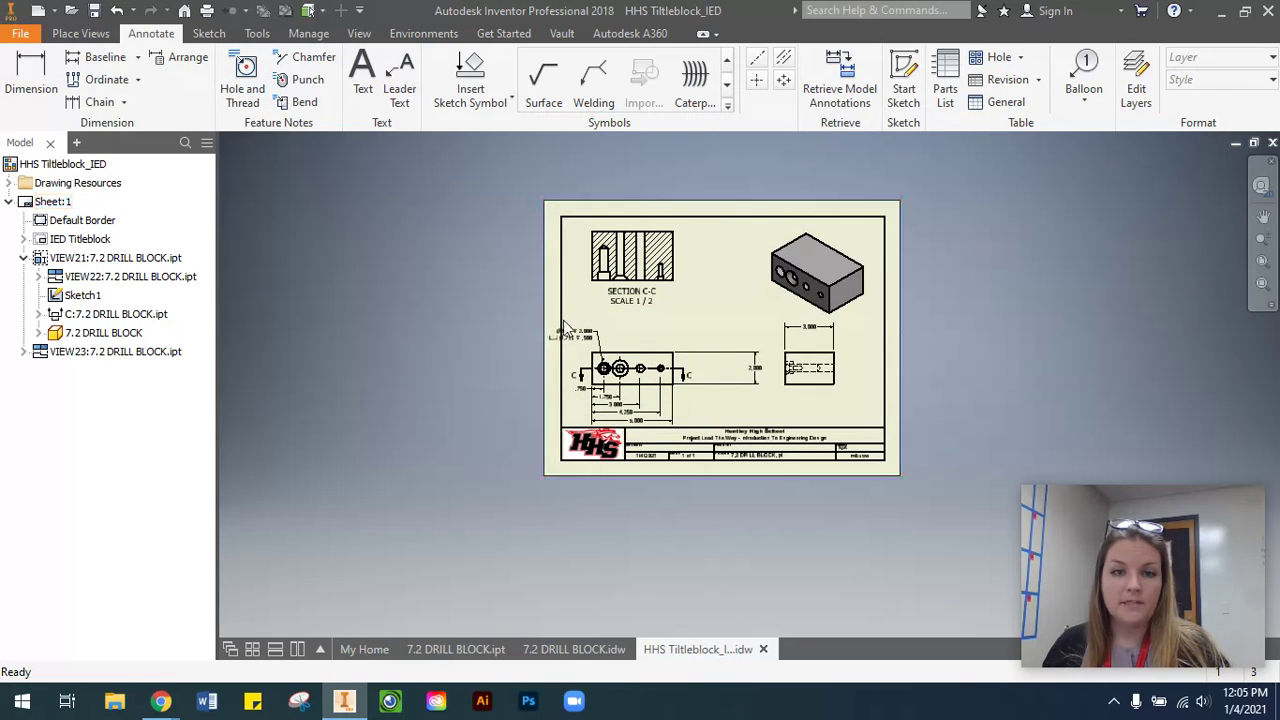
Shift the front view right so its hole note fits inside the border, and move its height dimension closer to the block.
click(1260, 261)
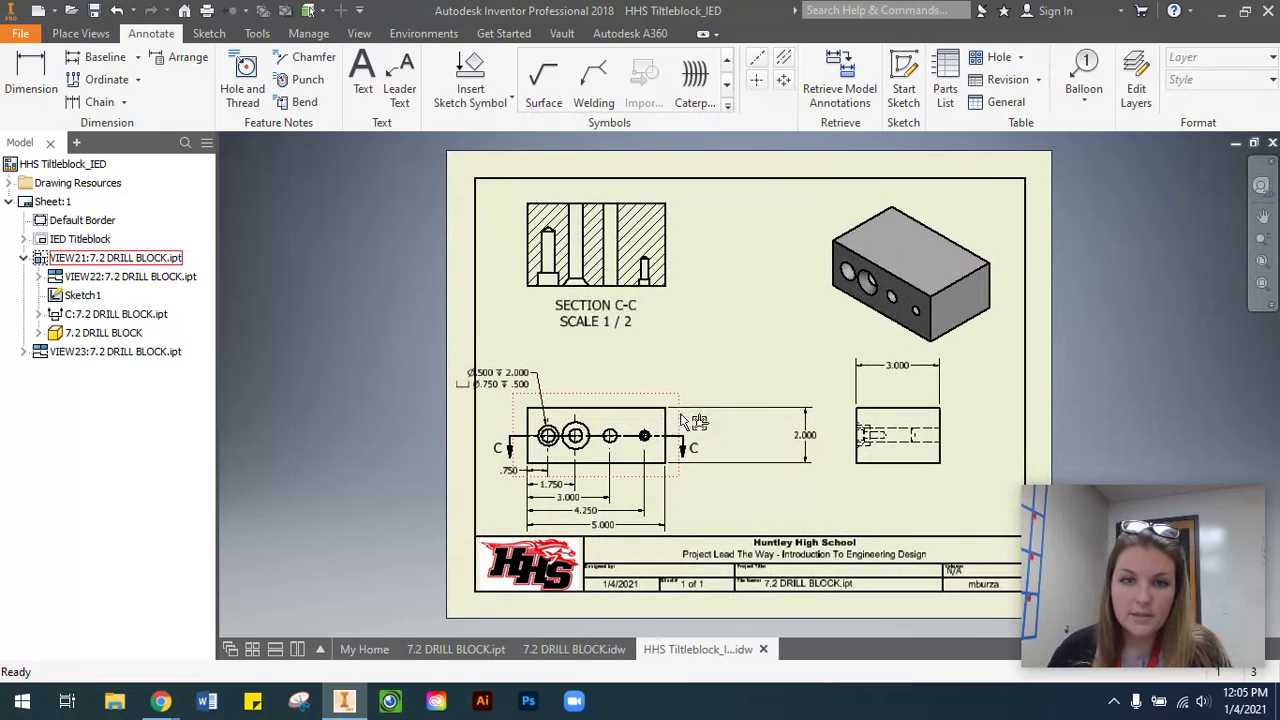
drag(680, 425, 720, 429)
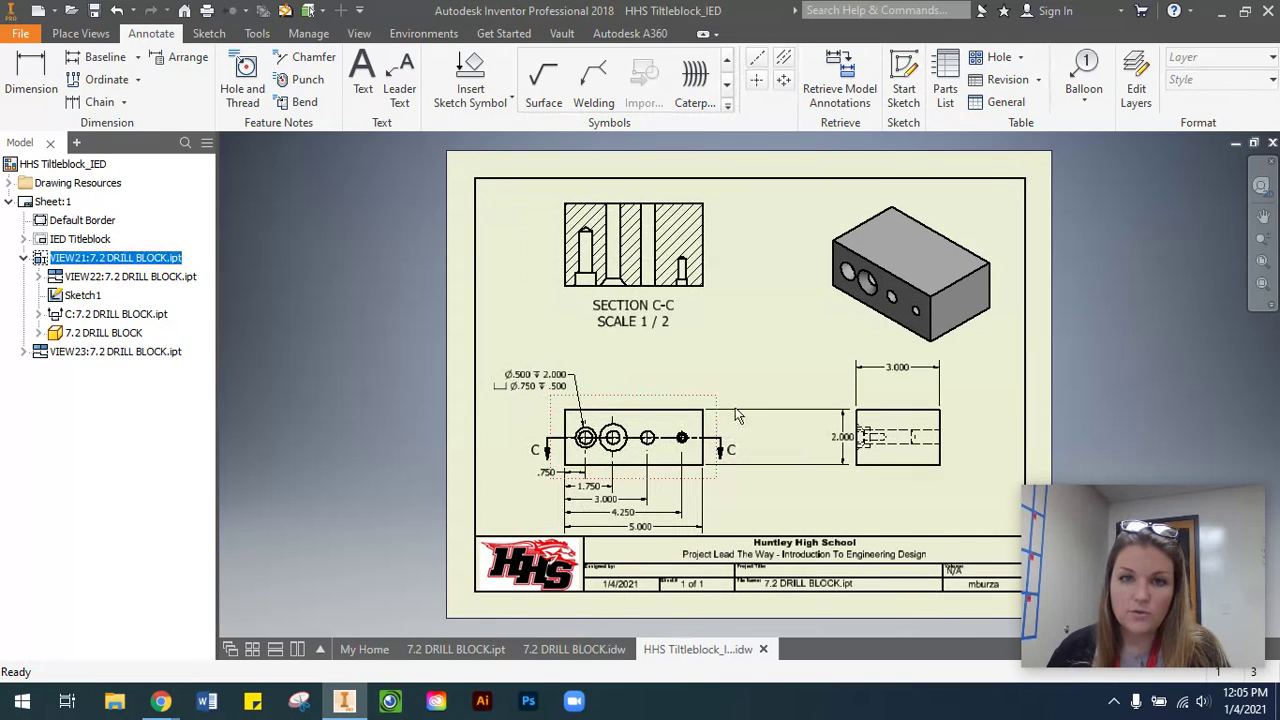
click(826, 432)
drag(826, 432, 802, 437)
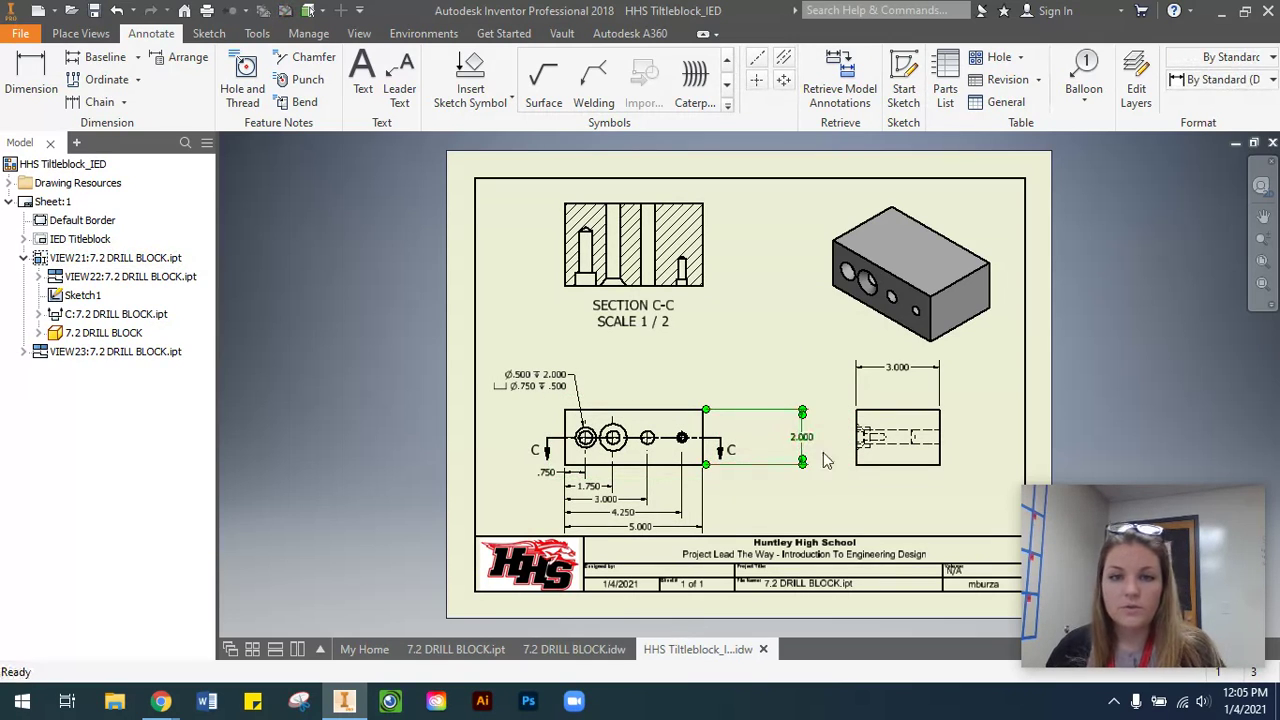
click(810, 528)
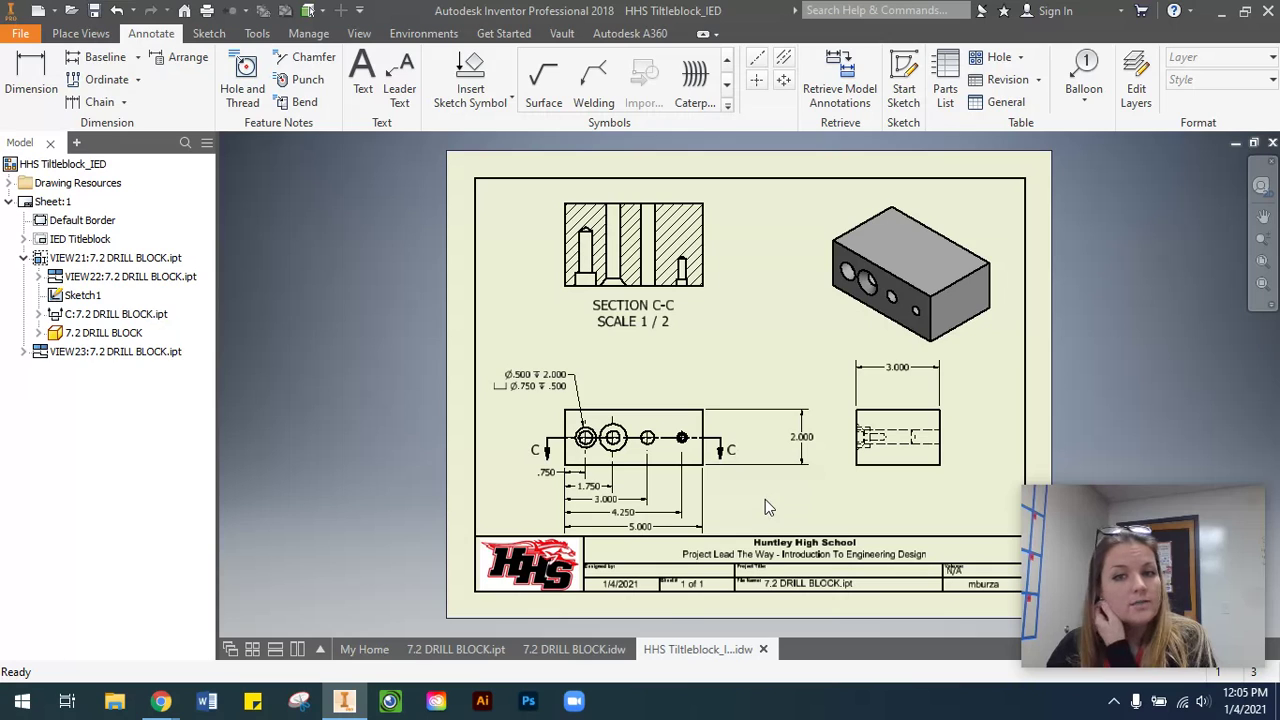
Add hole notes to the countersunk hole and the plain through hole, placing both above the front view.
click(252, 98)
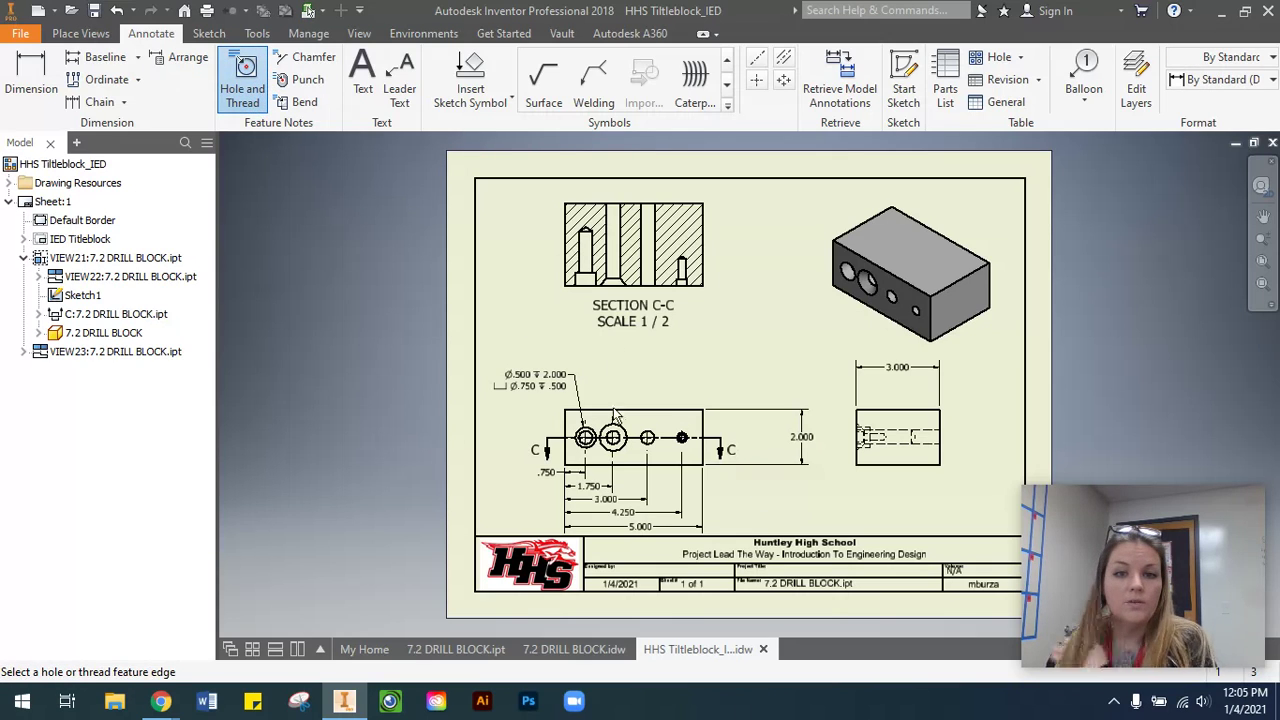
click(613, 426)
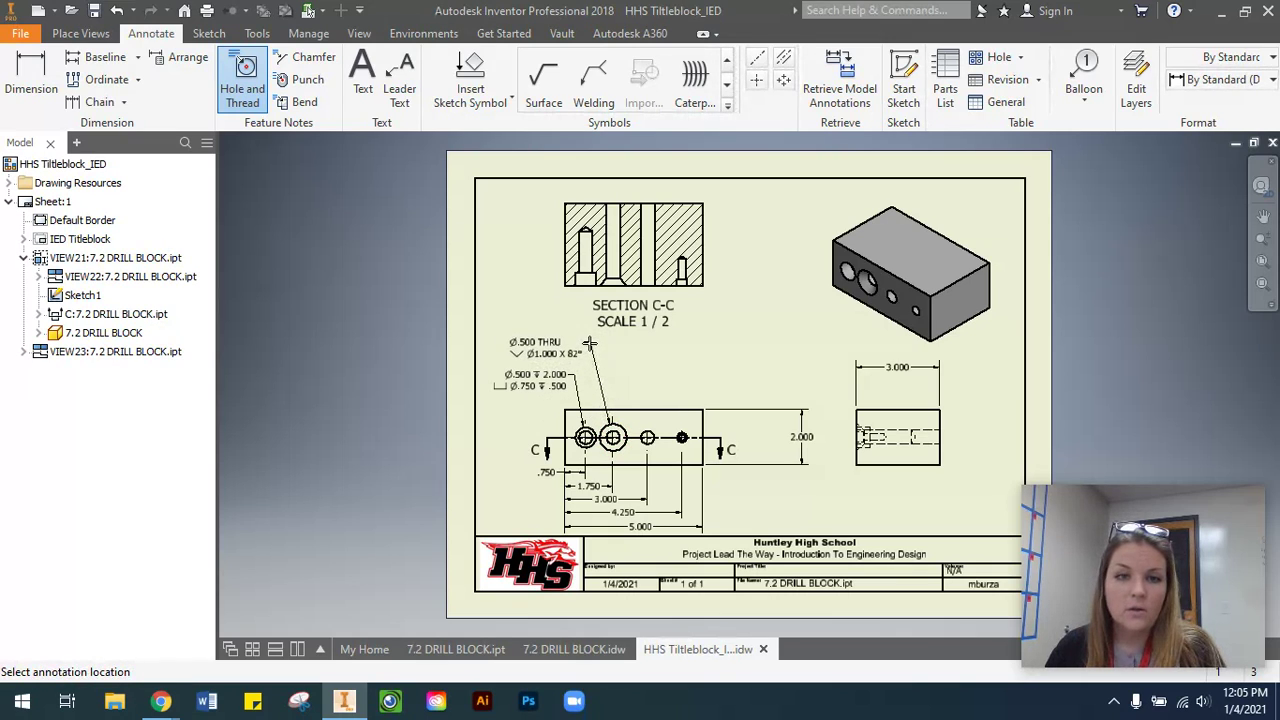
click(588, 343)
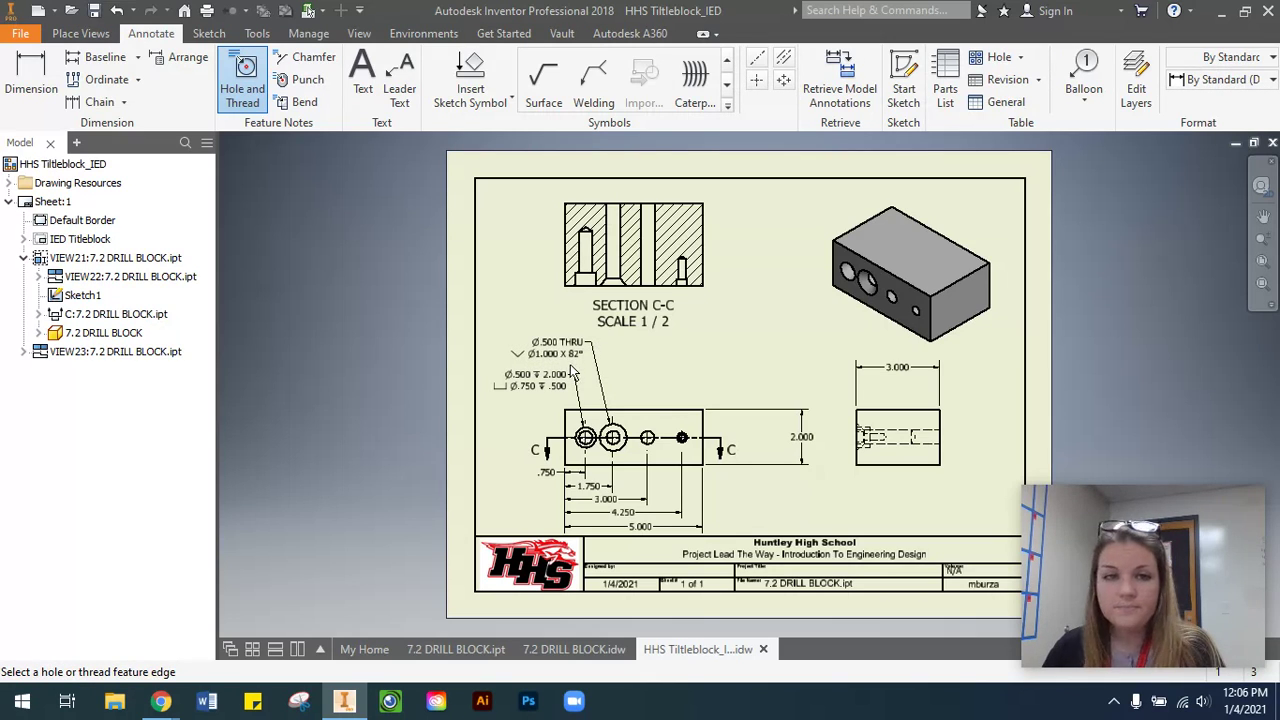
click(652, 440)
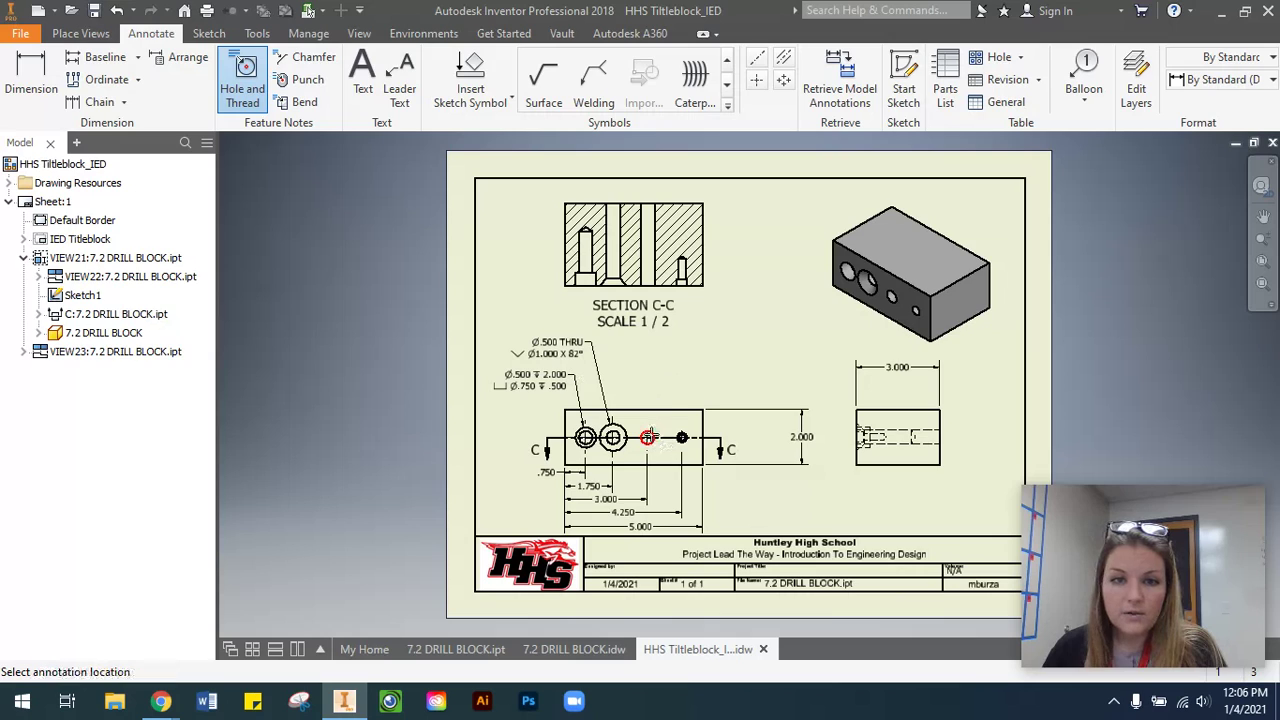
click(677, 340)
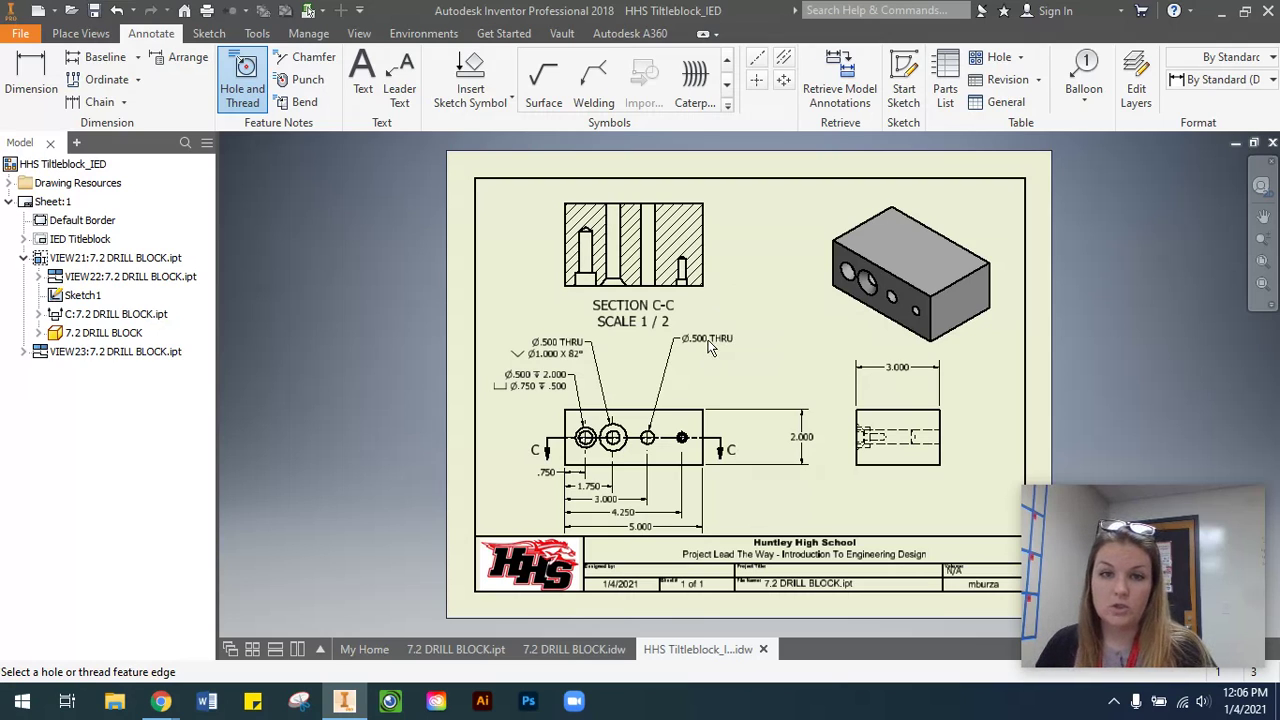
key(Escape)
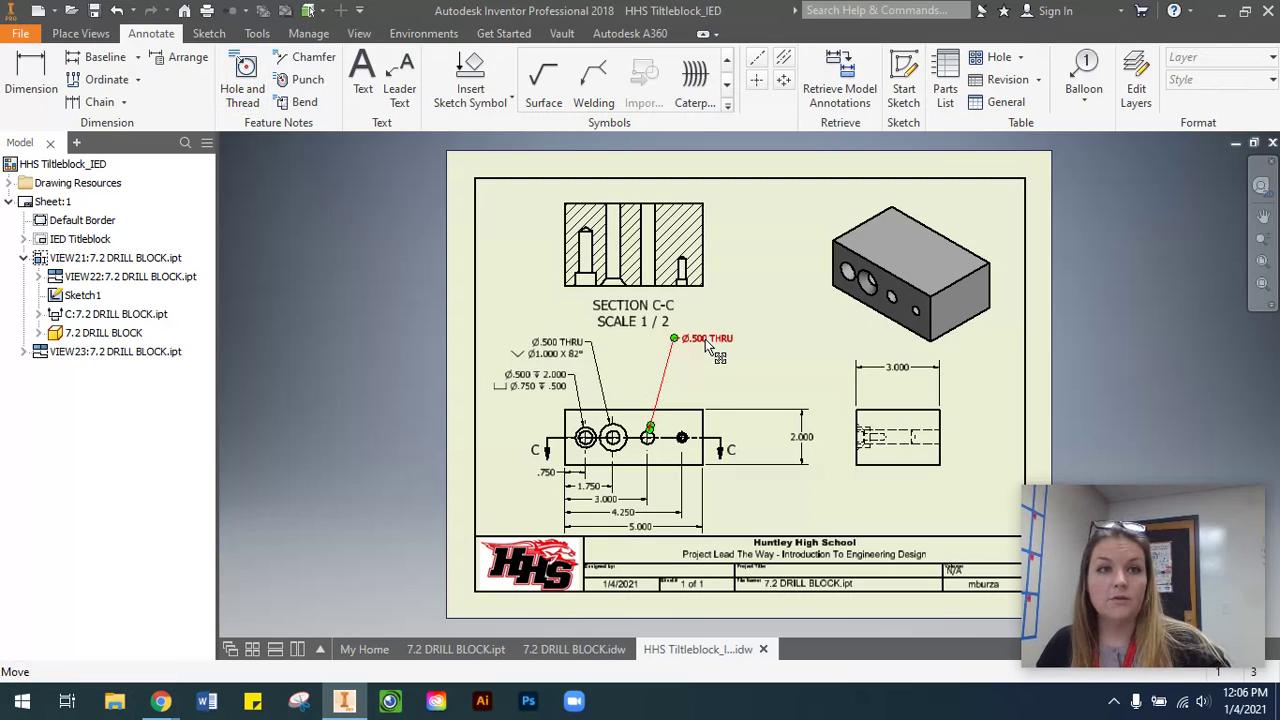
Edit the plain through hole's note to include a ± .002 tolerance between the diameter and THRU.
right_click(708, 344)
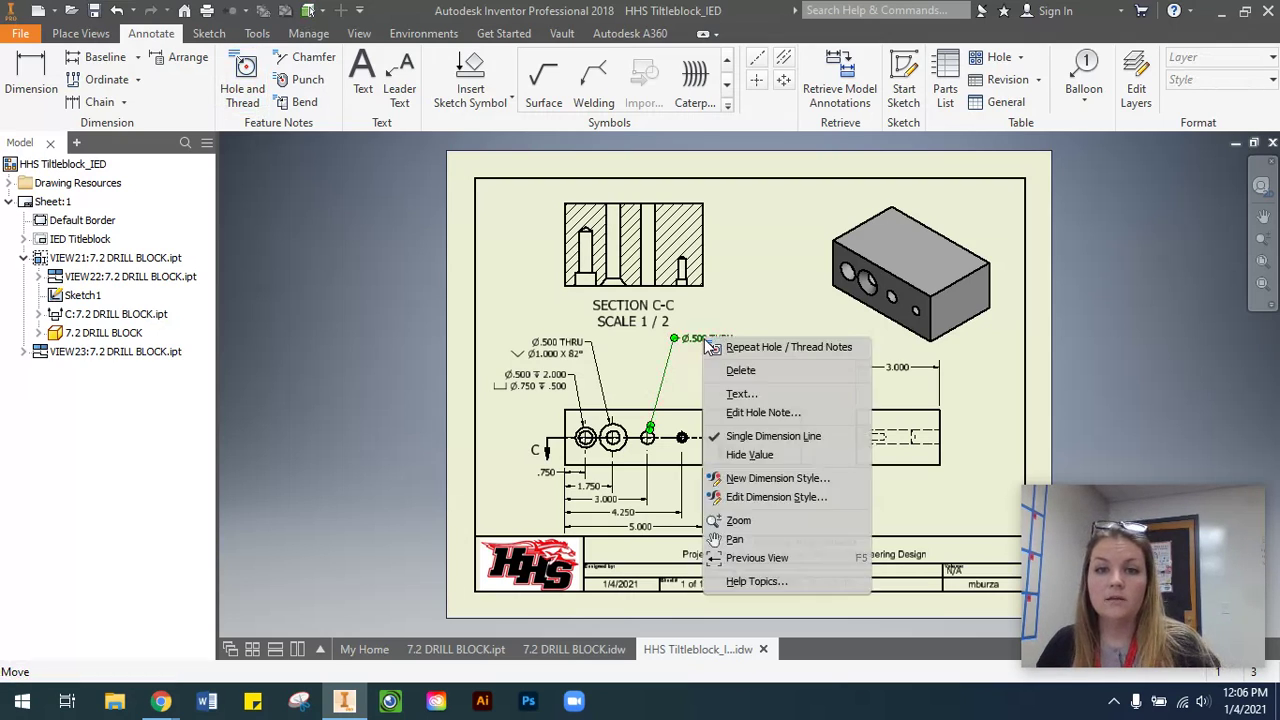
click(781, 413)
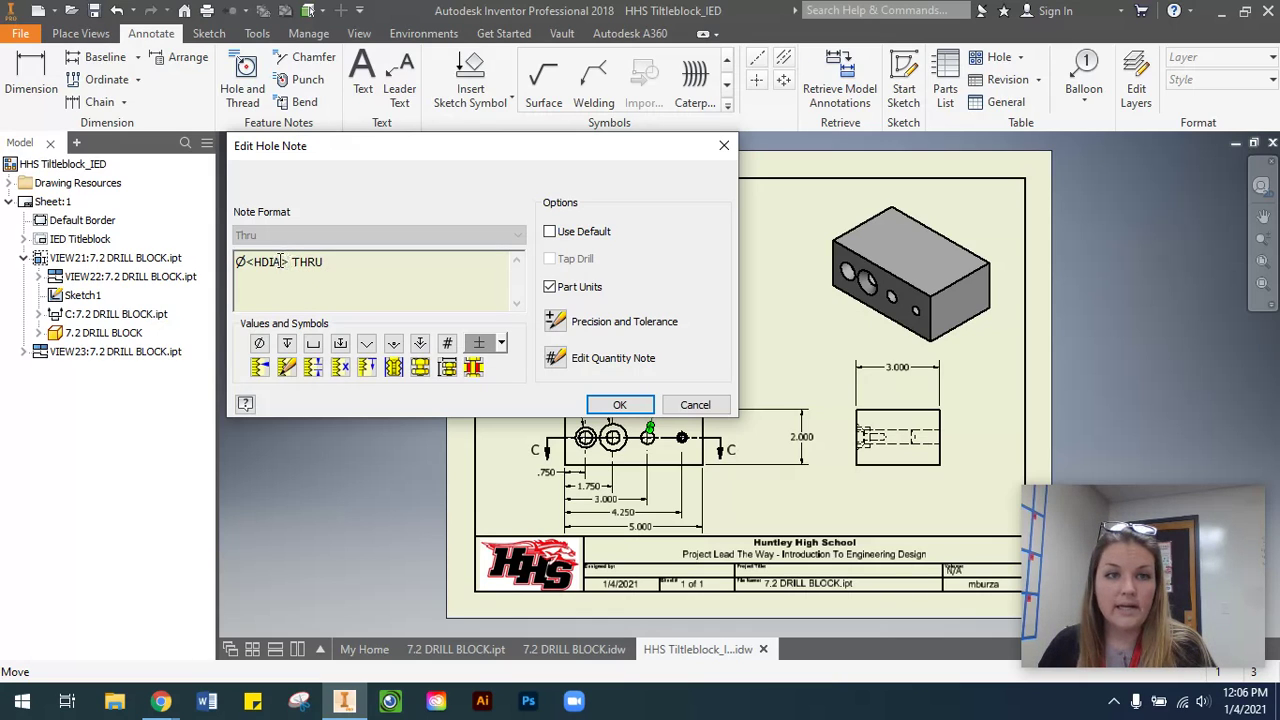
click(291, 262)
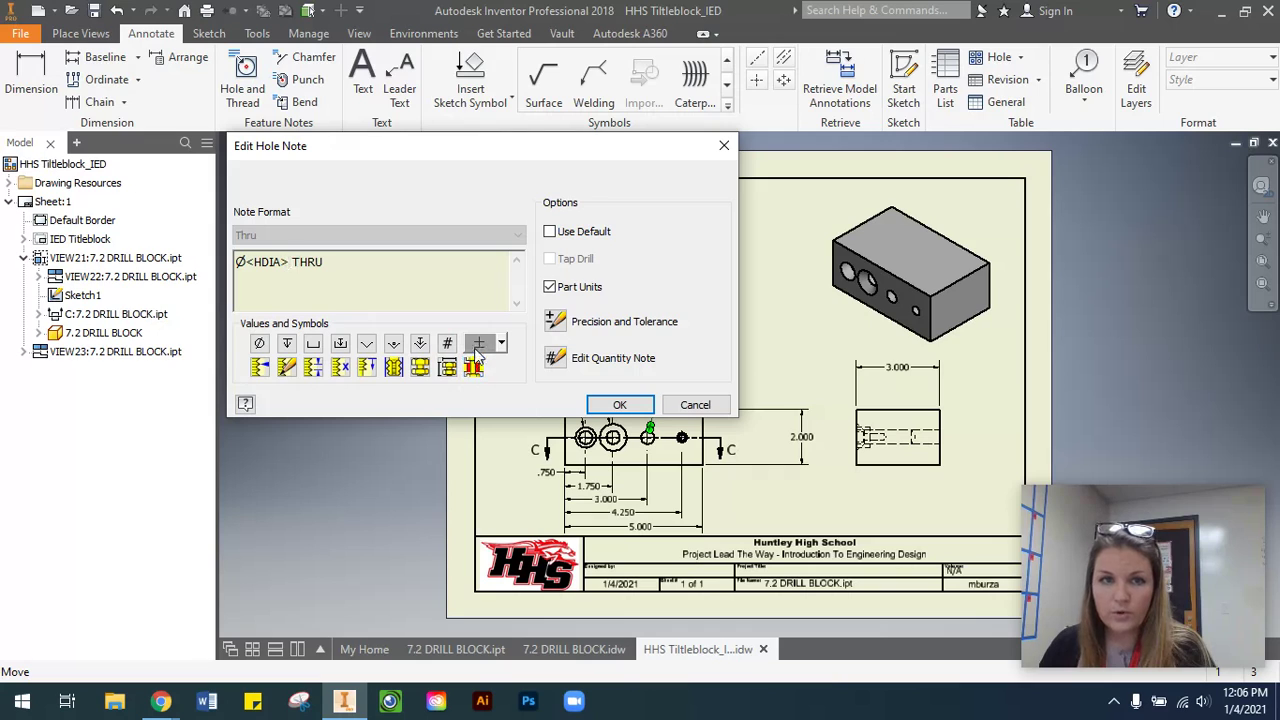
click(501, 344)
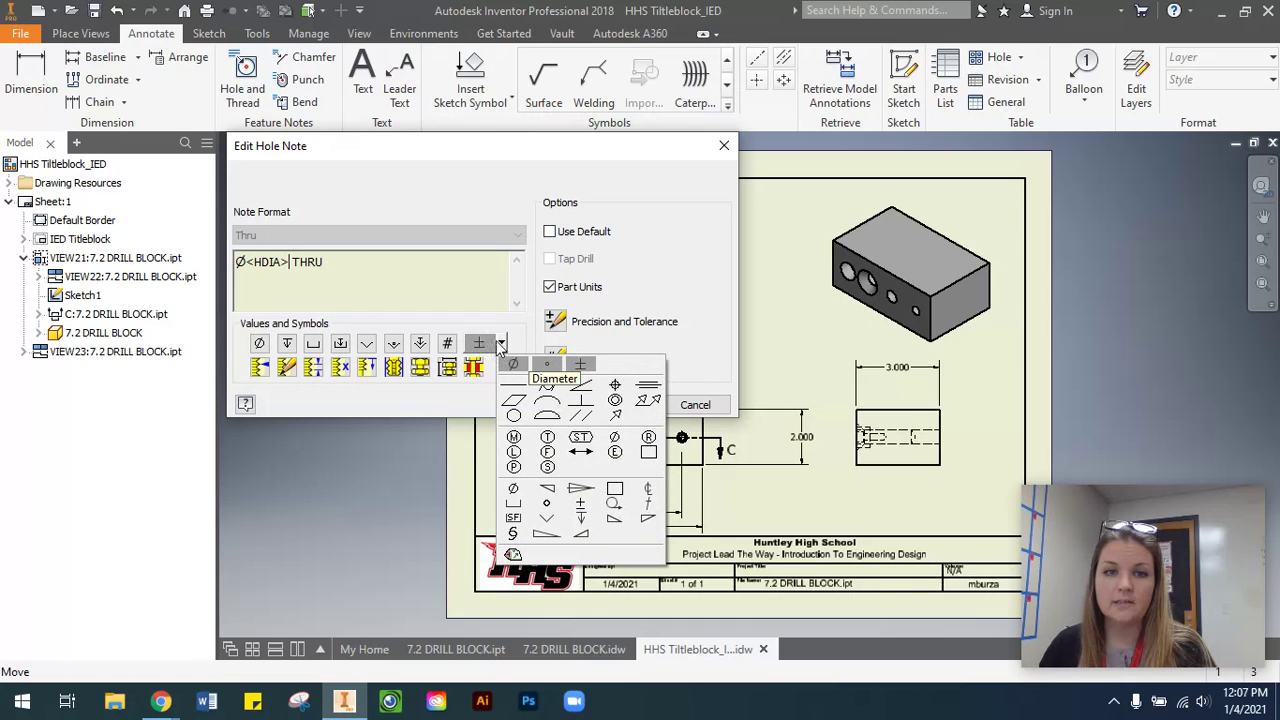
click(580, 364)
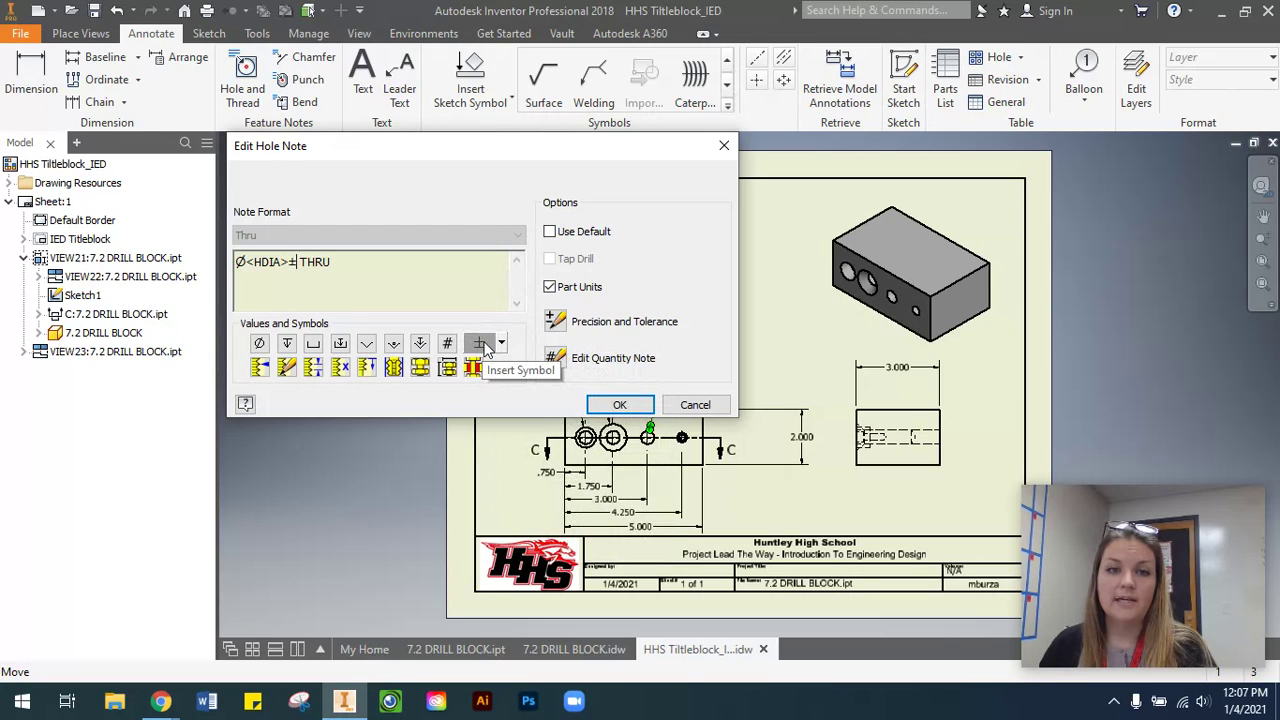
double_click(291, 261)
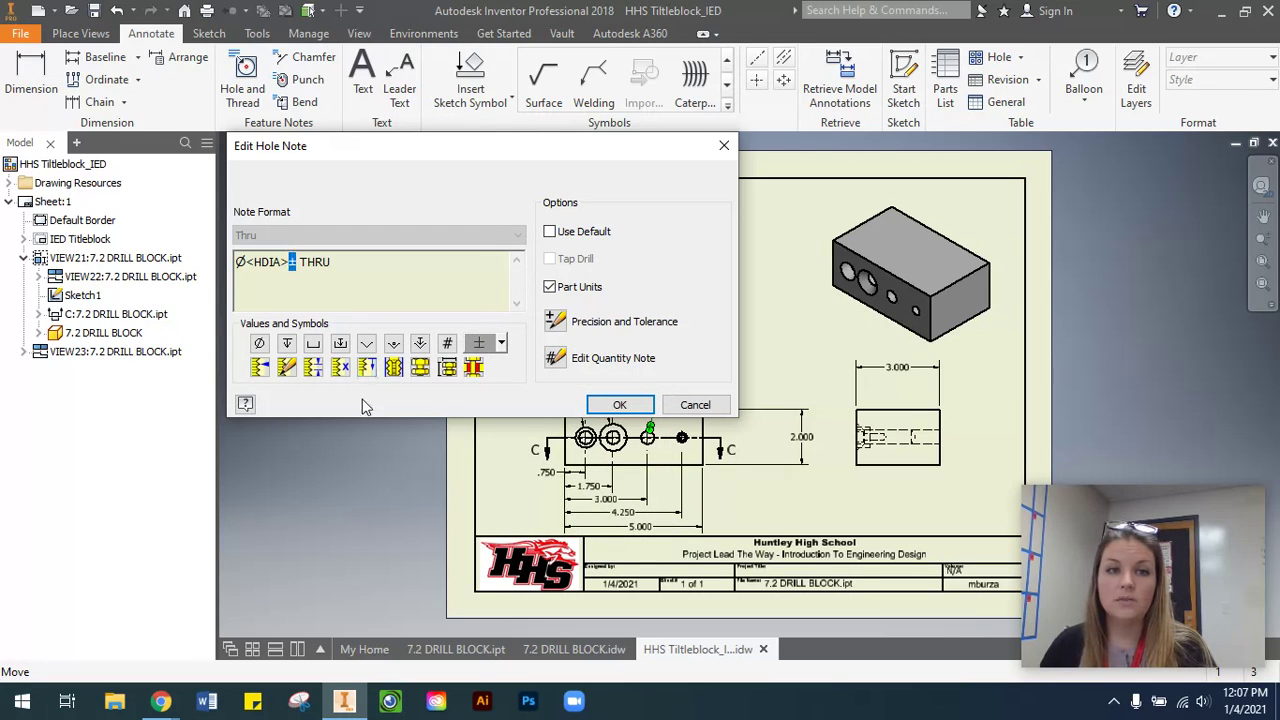
click(301, 261)
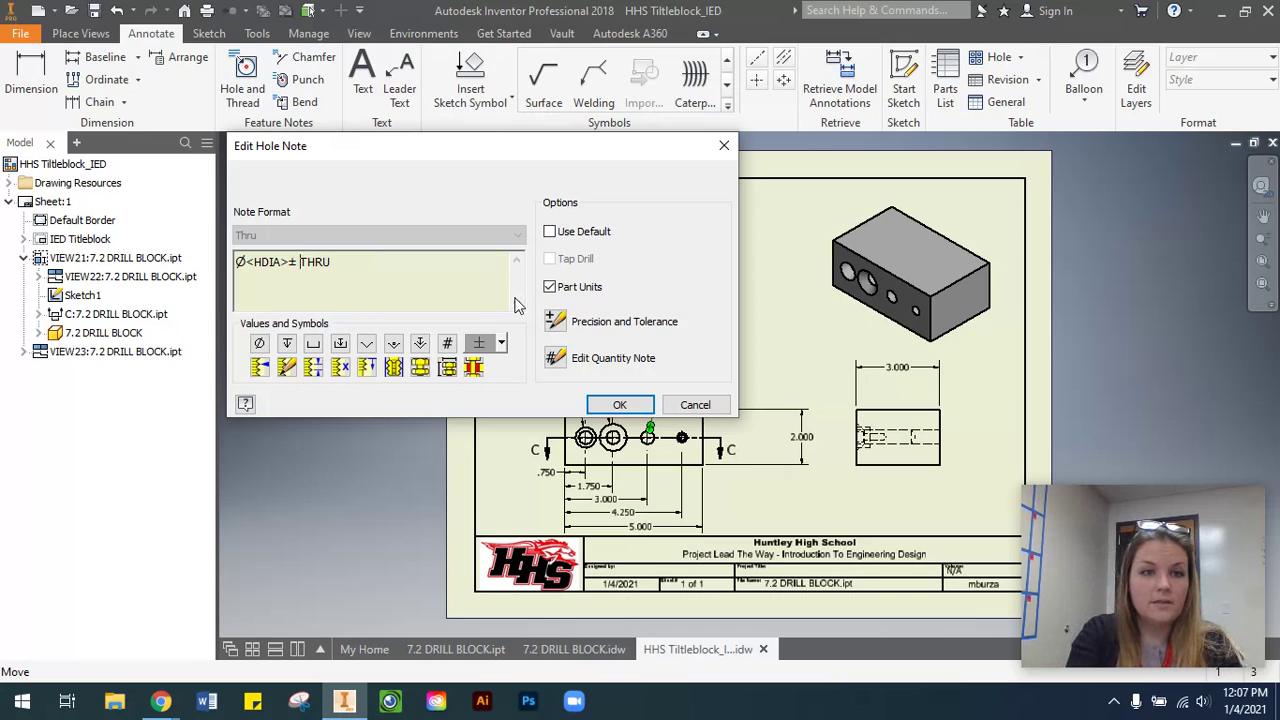
text(.002)
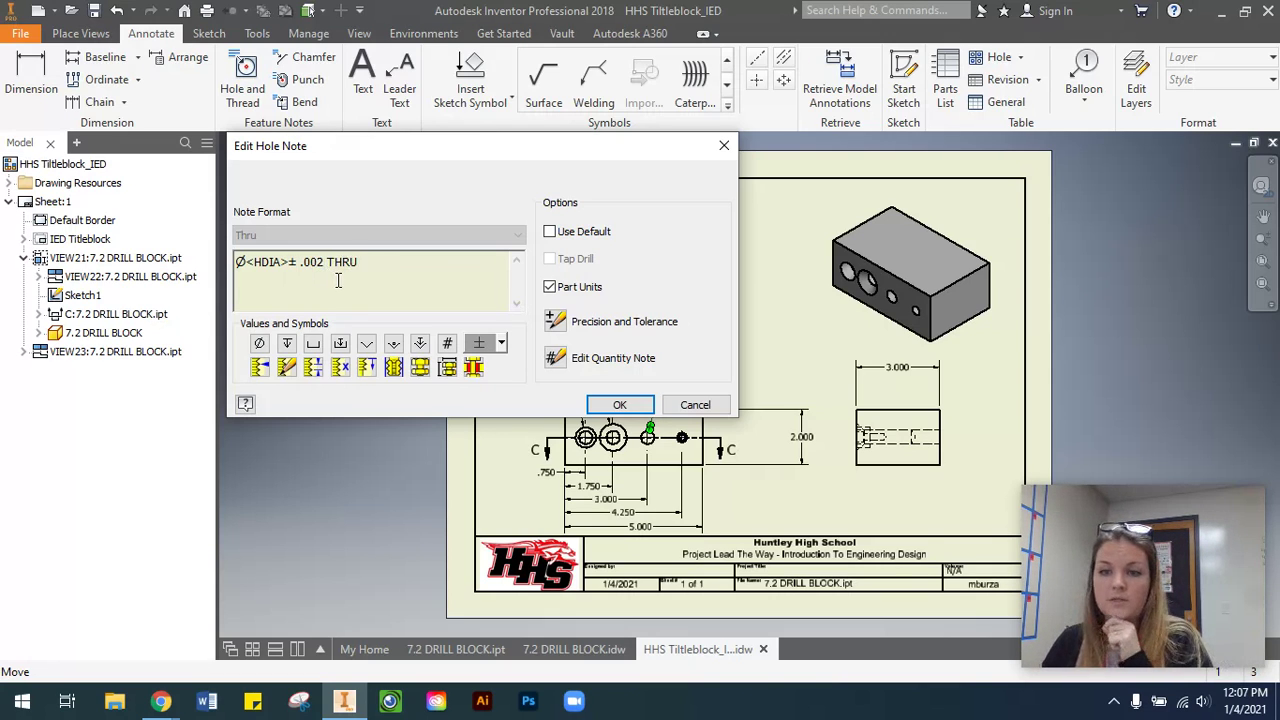
click(619, 404)
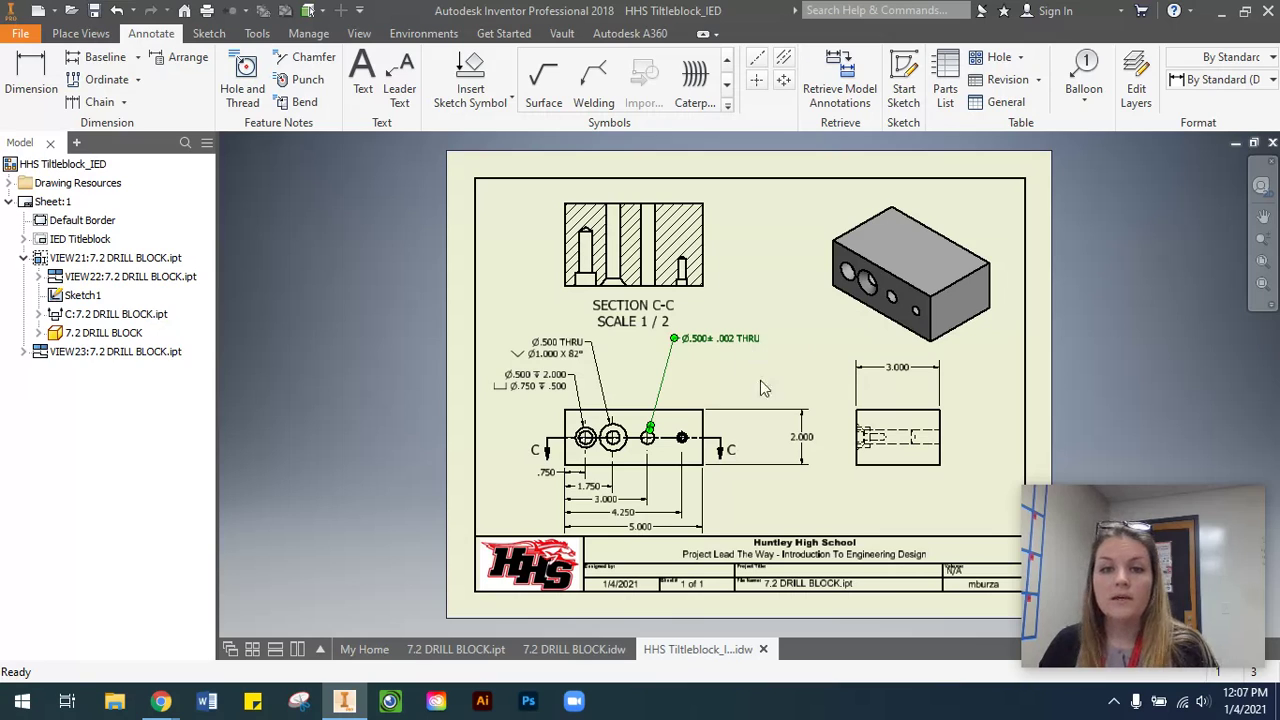
Add a hole note to the small counterbored hole at the front view's right end, placing it above and right of the hole.
click(243, 92)
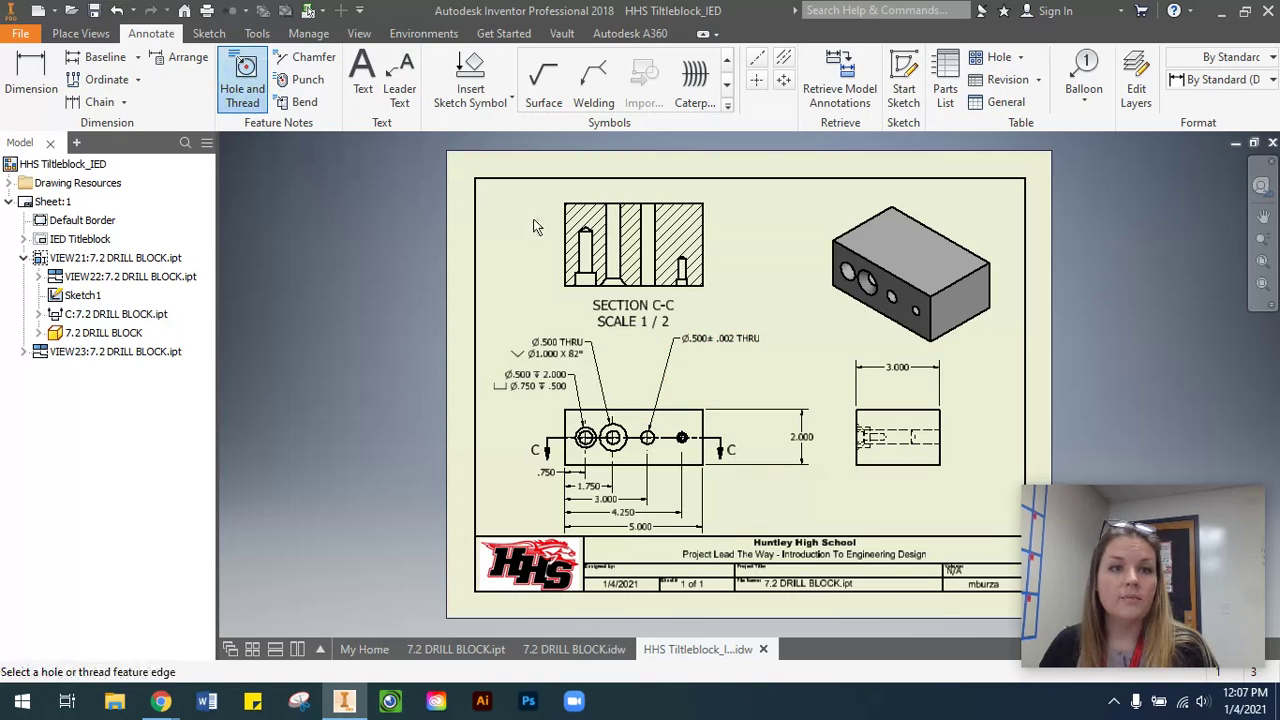
scroll(708, 432, up, 5)
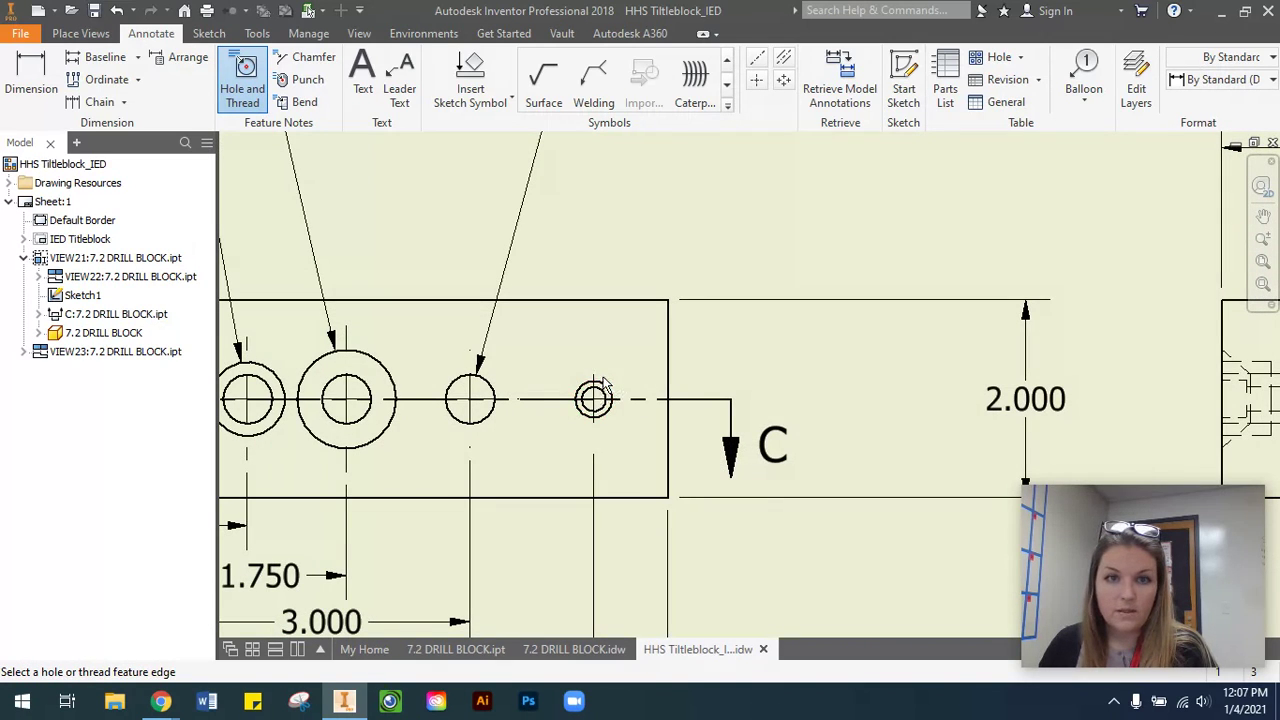
click(598, 392)
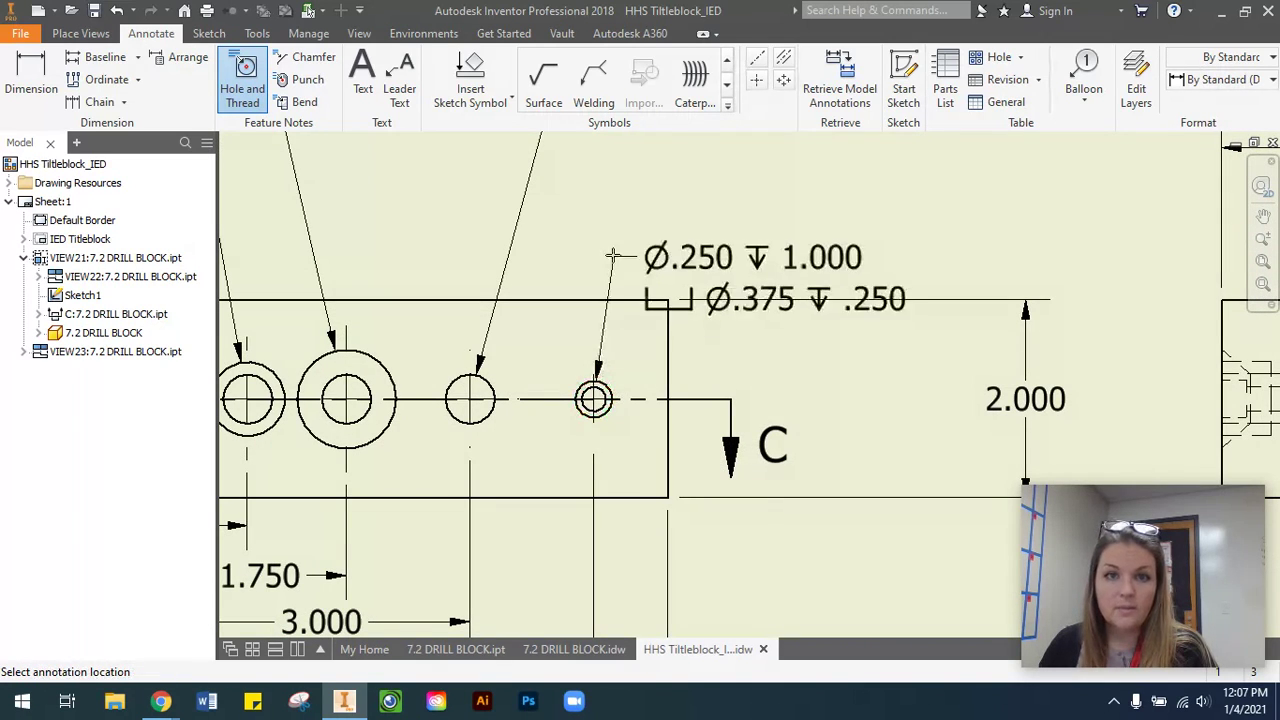
click(698, 176)
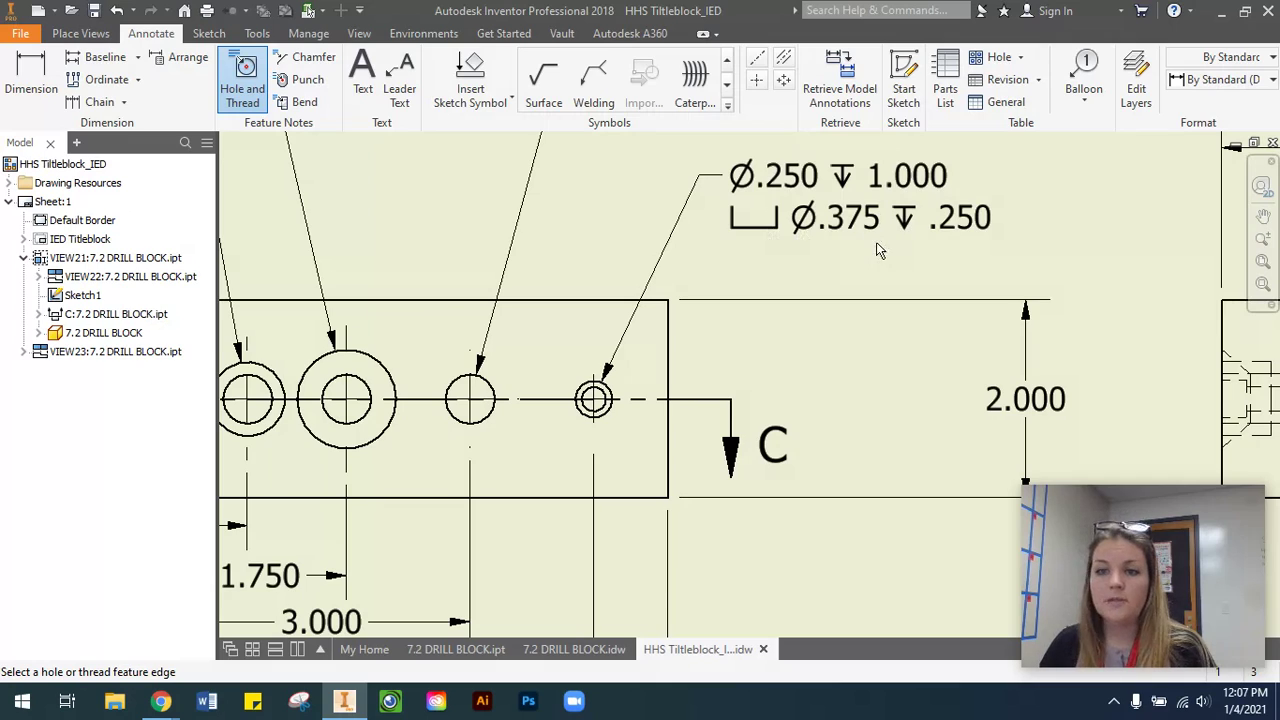
scroll(876, 250, up, 4)
mouse_move(830, 288)
middle_down()
mouse_move(679, 445)
mouse_move(690, 370)
mouse_move(707, 367)
middle_up()
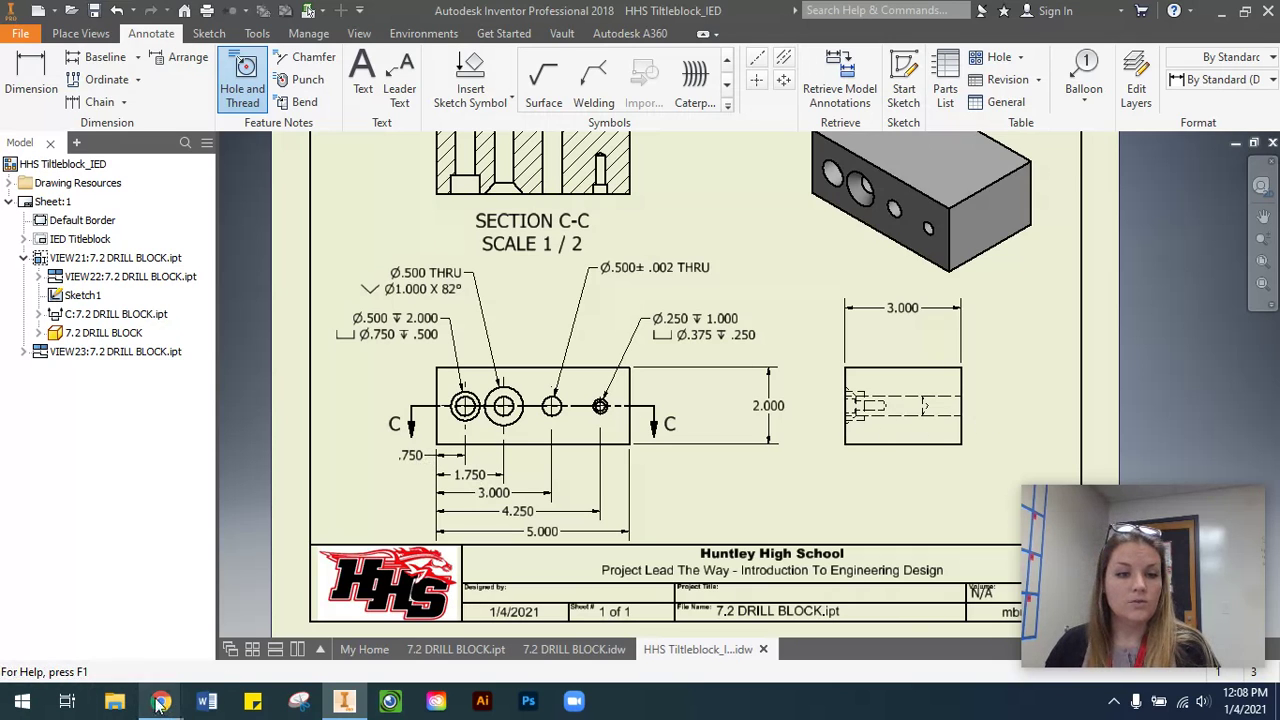
Check the assignment's front view in Chrome, and in Inventor dimension the hole centerline's height from the block's bottom edge, inside the overall height dimension.
mouse_move(160, 700)
click(278, 645)
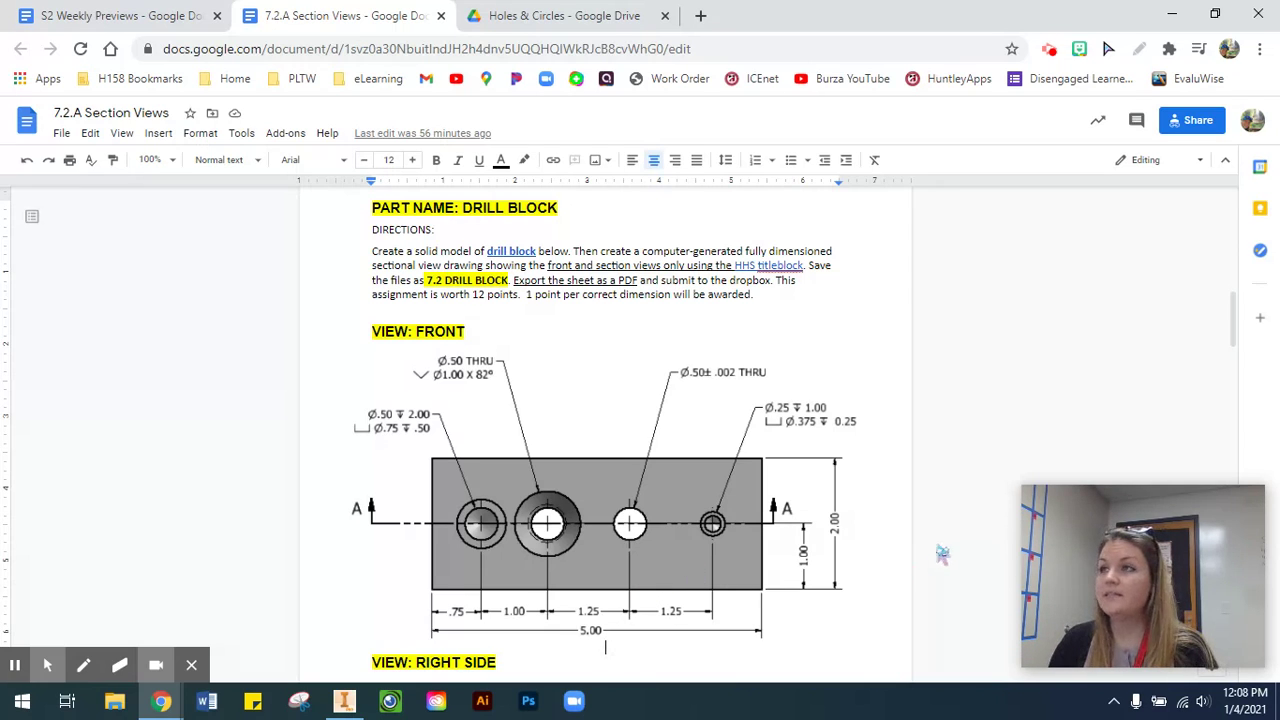
click(345, 702)
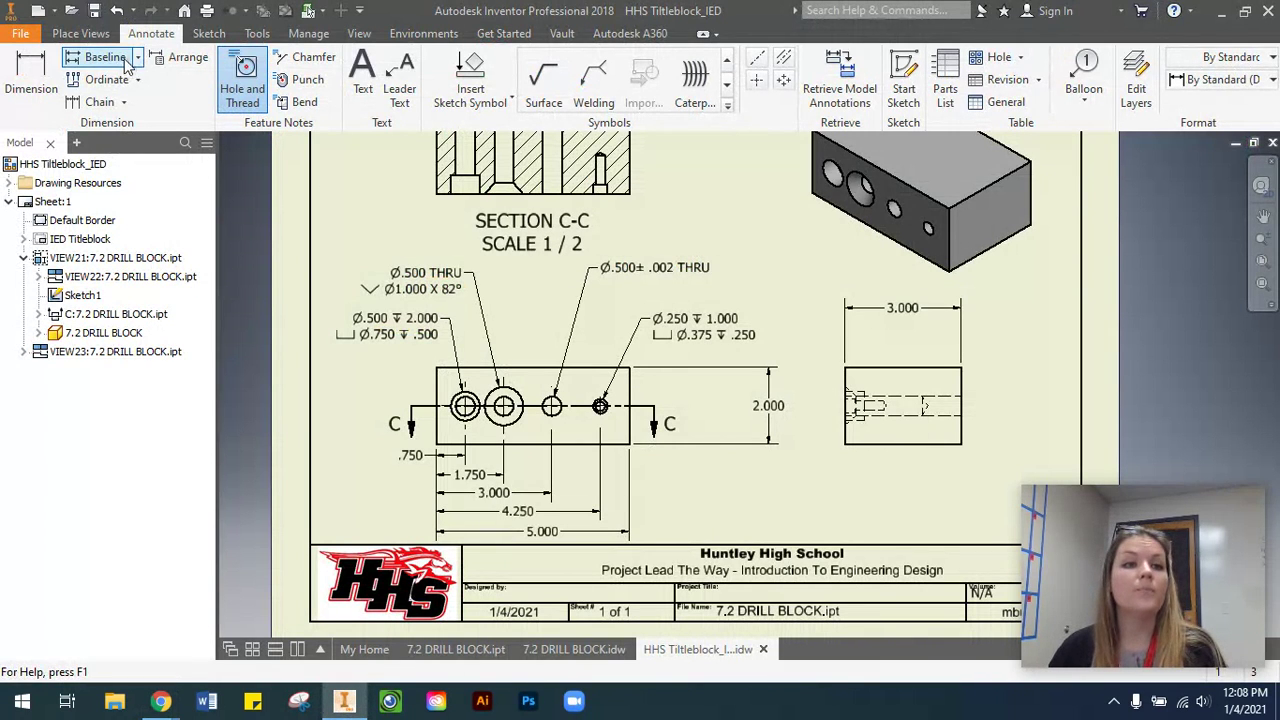
click(24, 80)
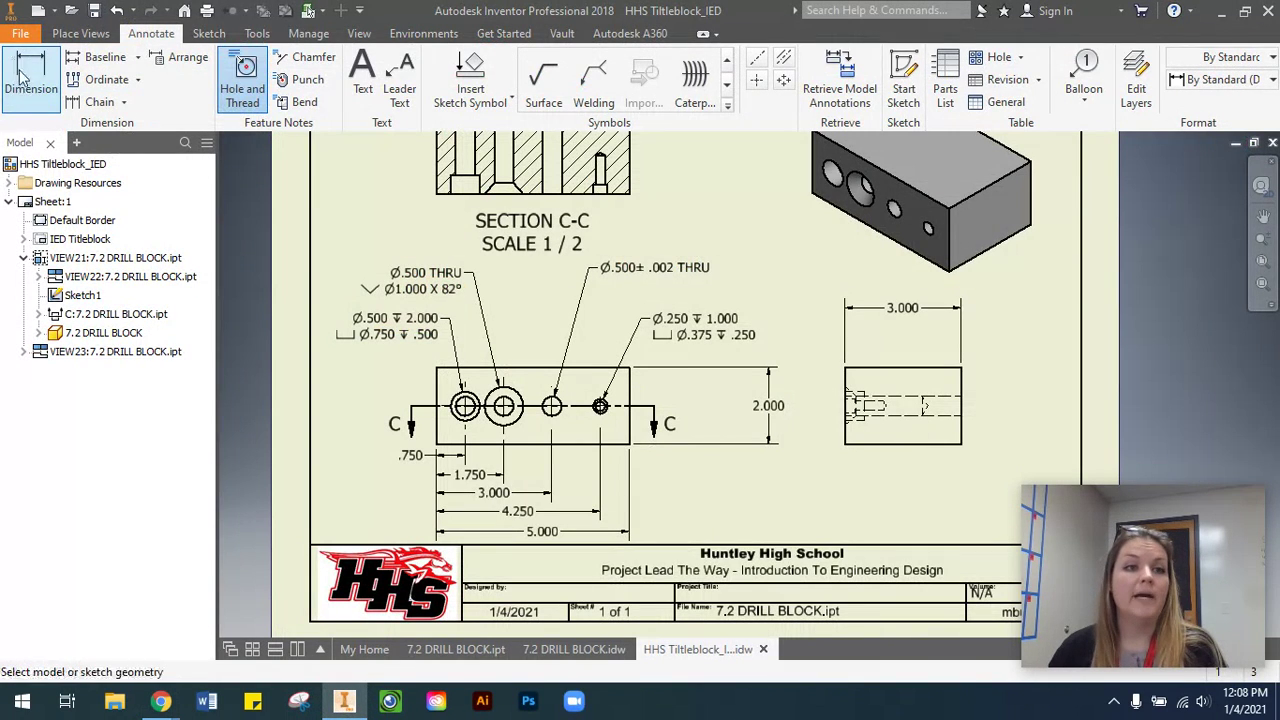
click(617, 446)
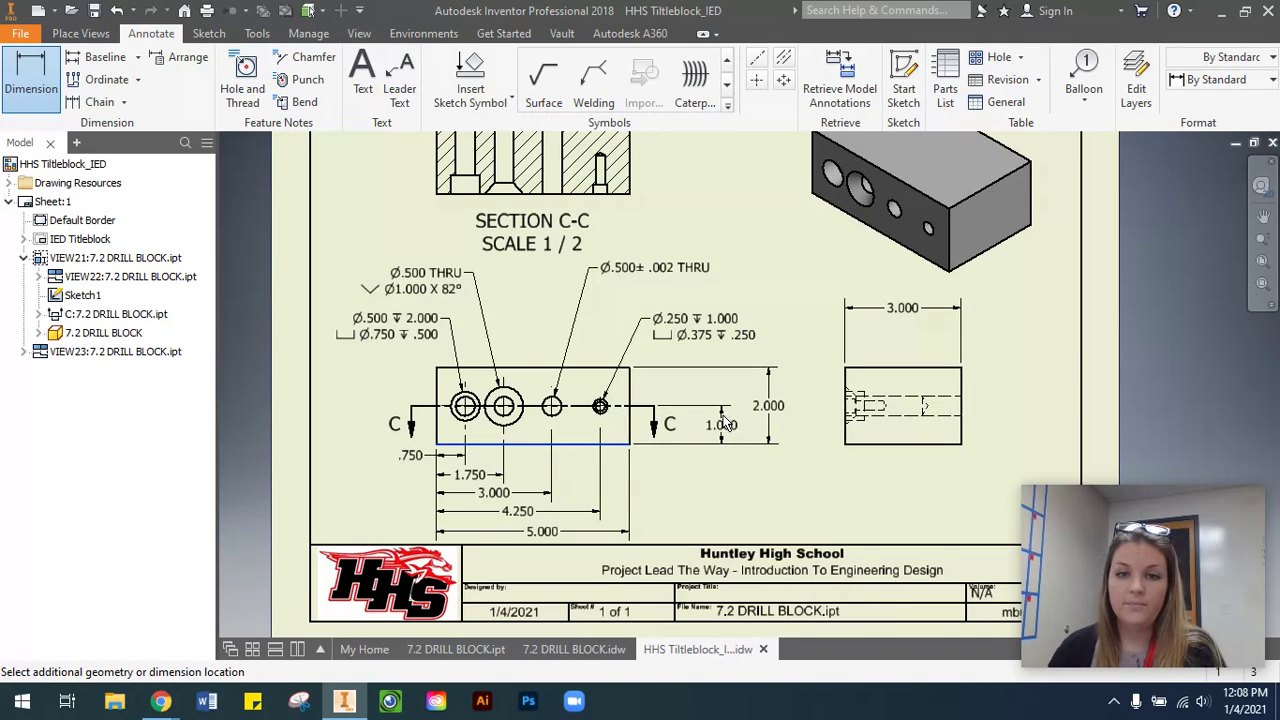
click(727, 424)
click(944, 444)
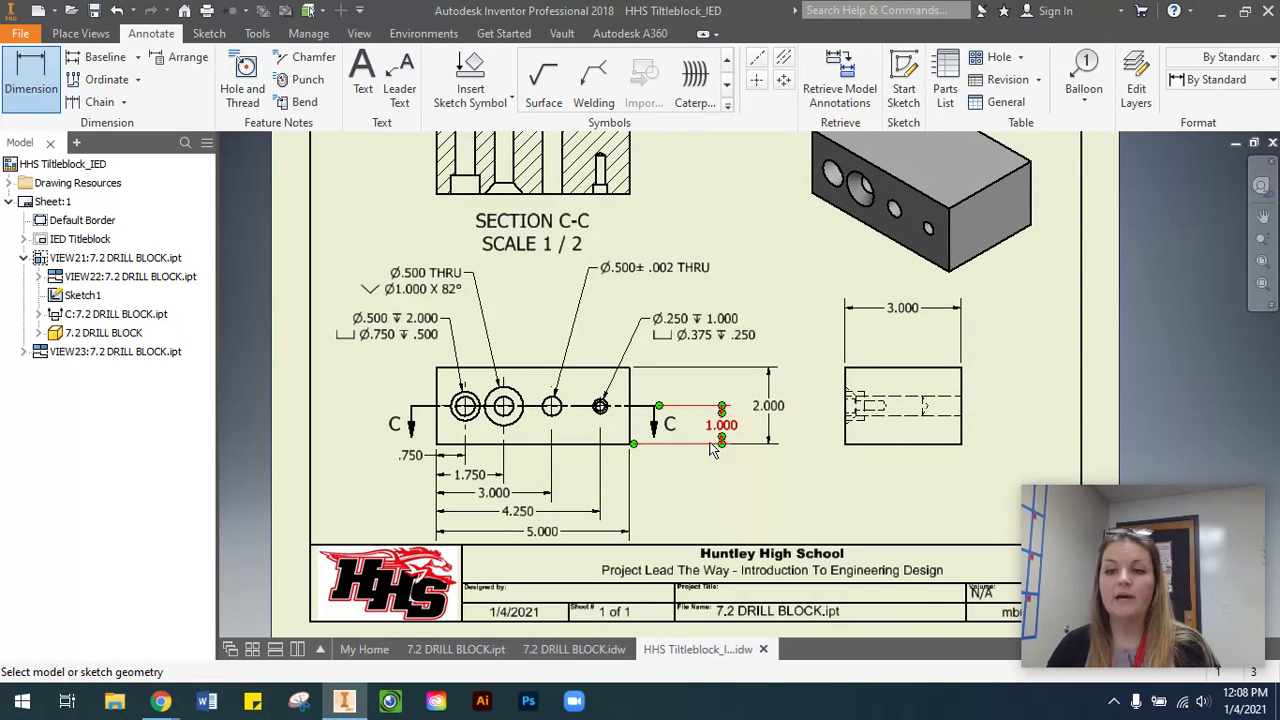
scroll(712, 450, down, 2)
scroll(691, 429, up, 3)
scroll(691, 429, down, 5)
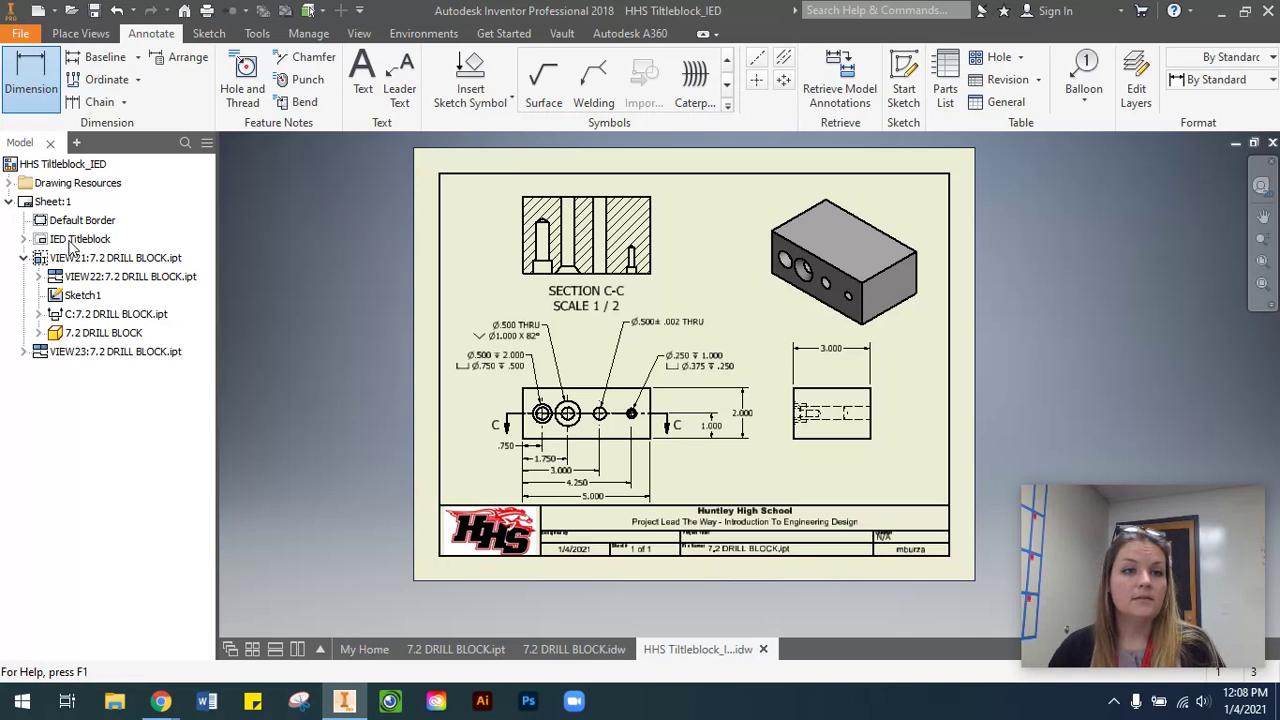
Fill in the IED Titleblock's field text with the designer's name in capitals and the project title 7.2 DRILL BLOCK.
click(23, 239)
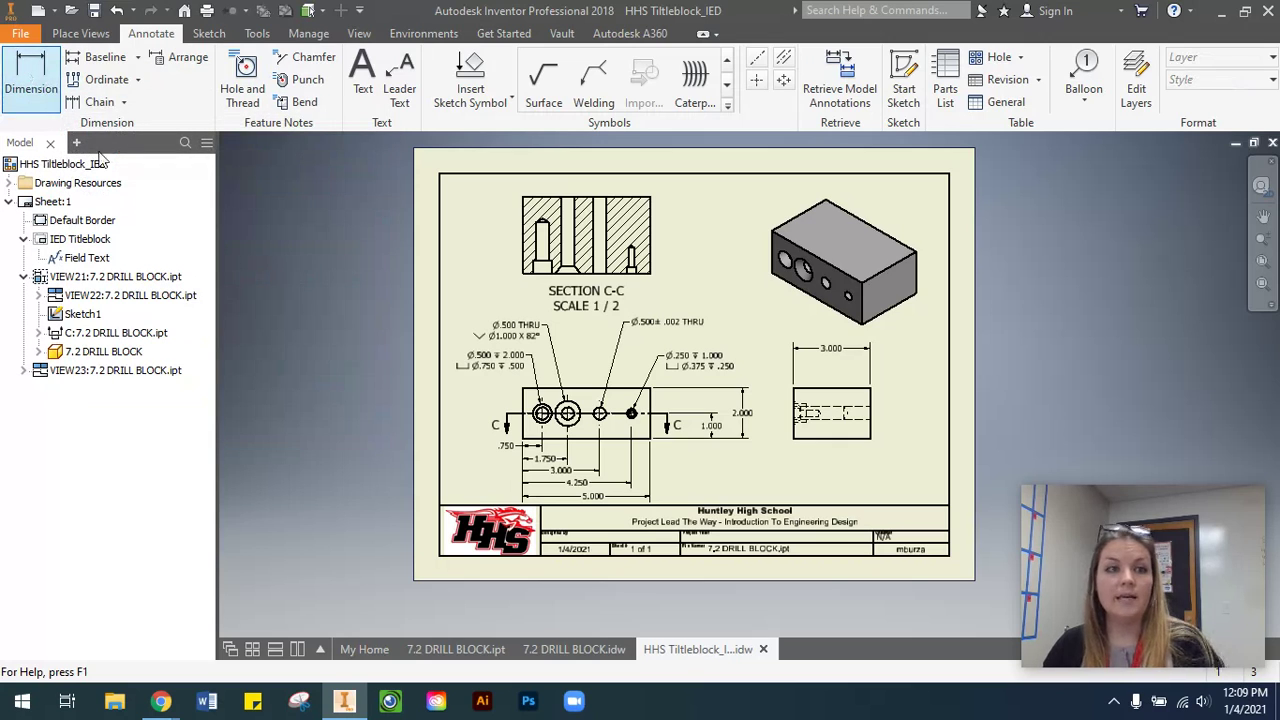
double_click(87, 257)
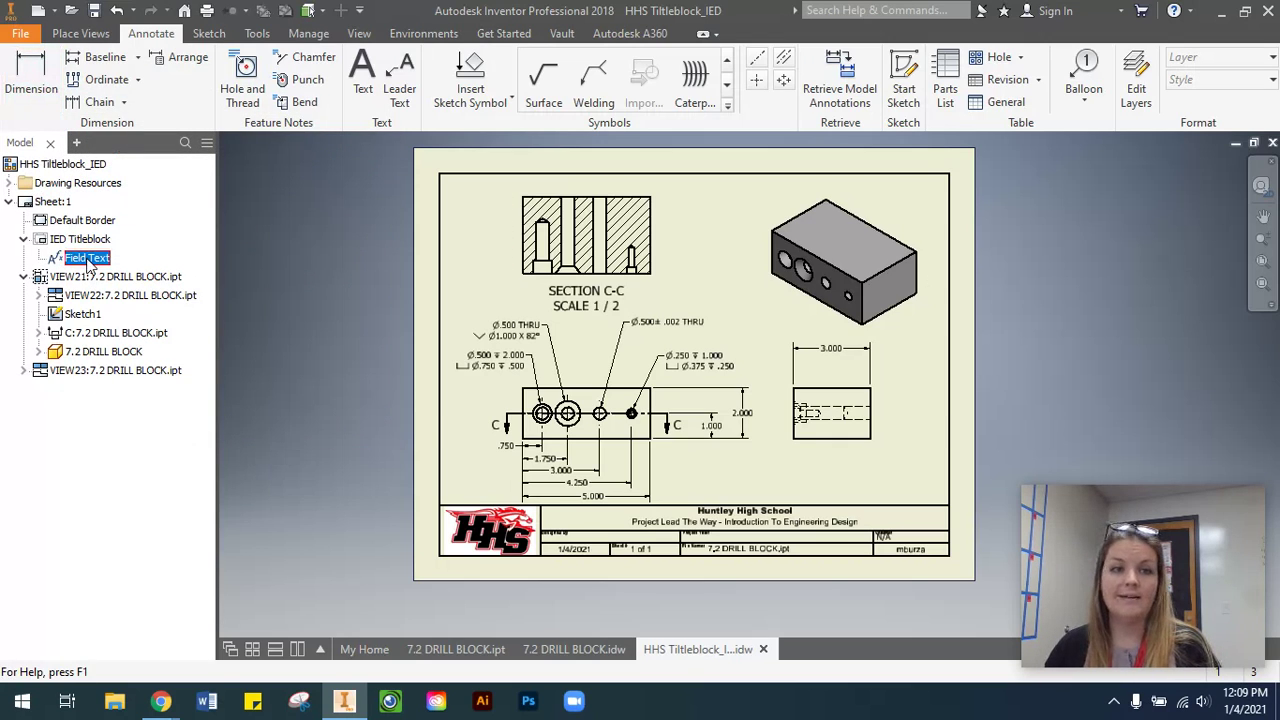
click(604, 293)
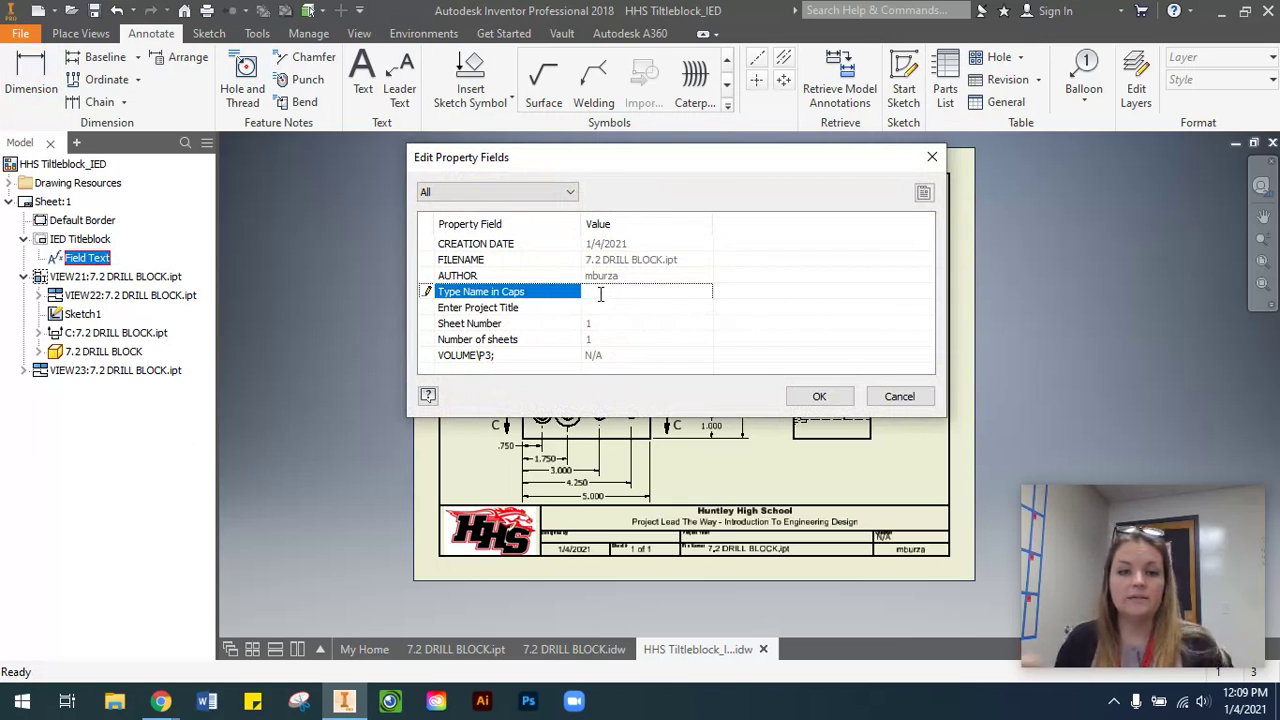
text(MS BURZA)
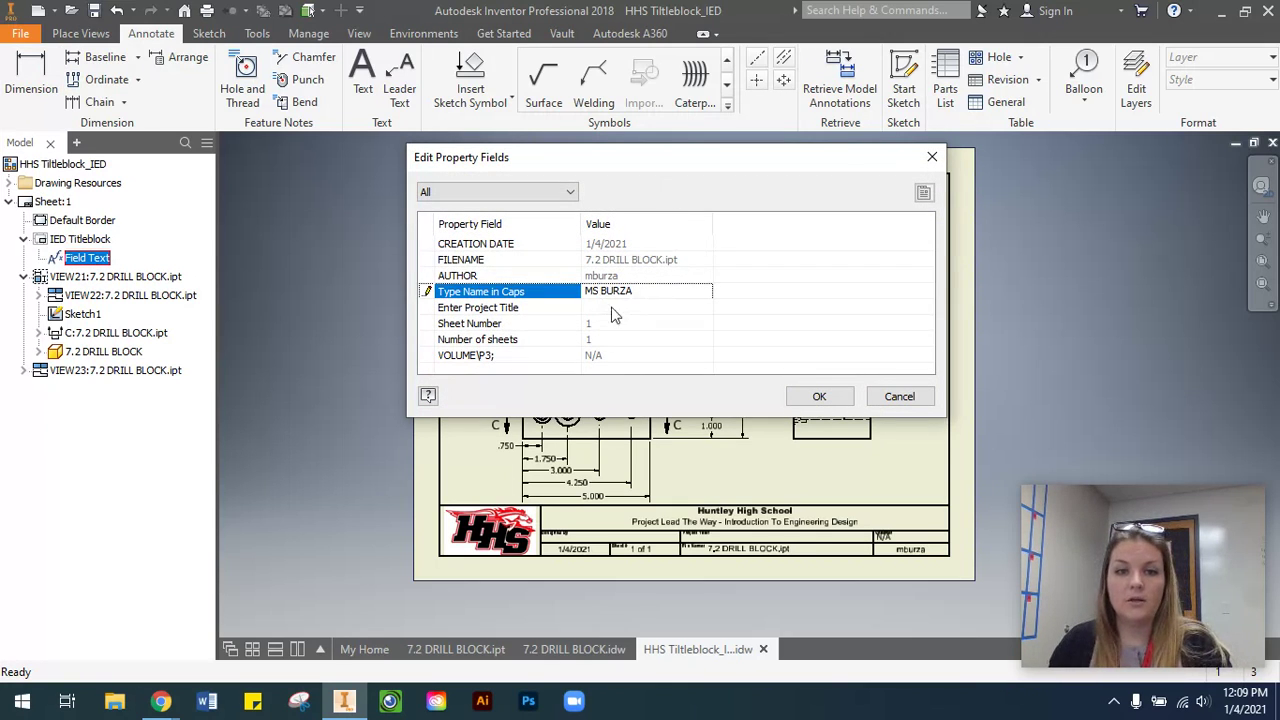
click(622, 310)
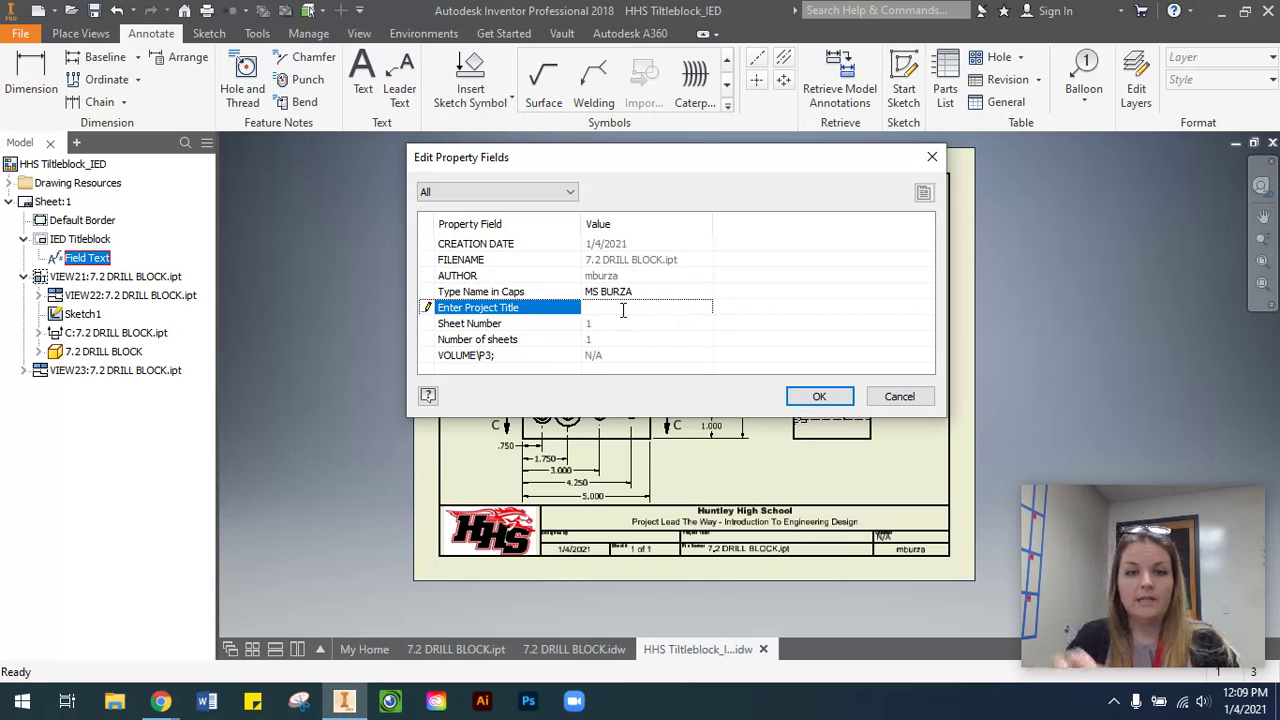
text(7.2 DRILL BLOCK)
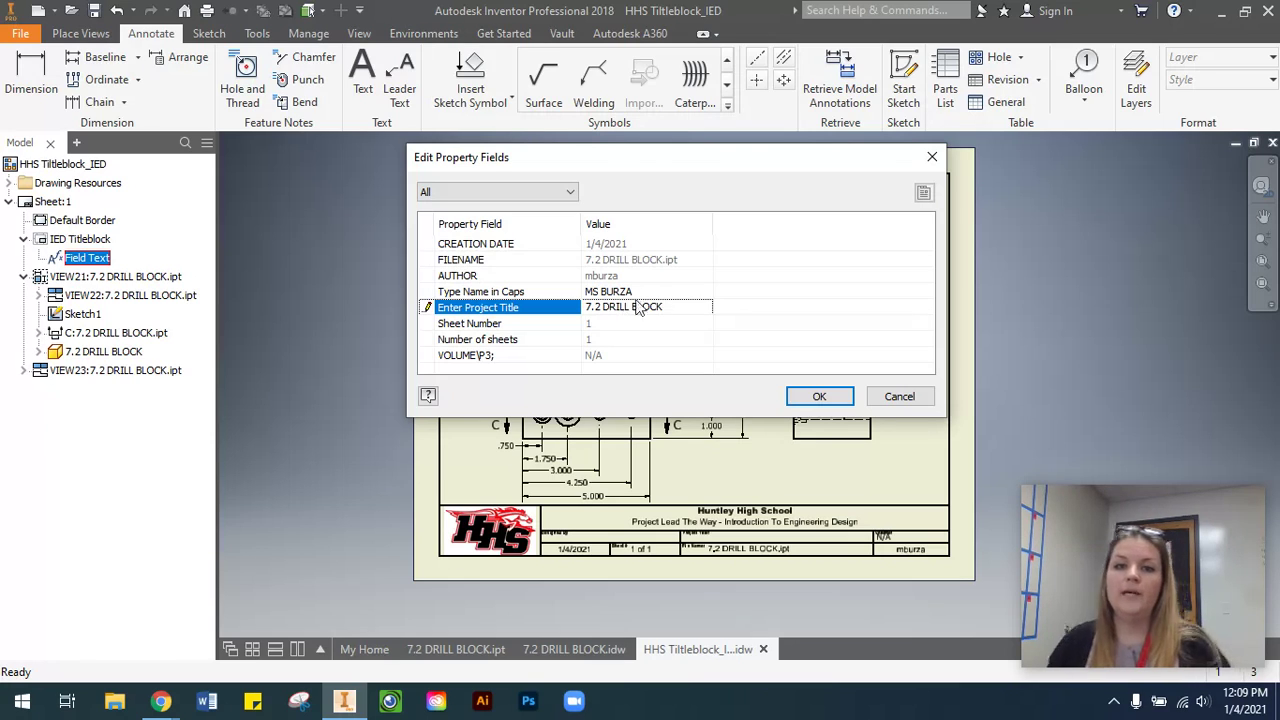
click(824, 400)
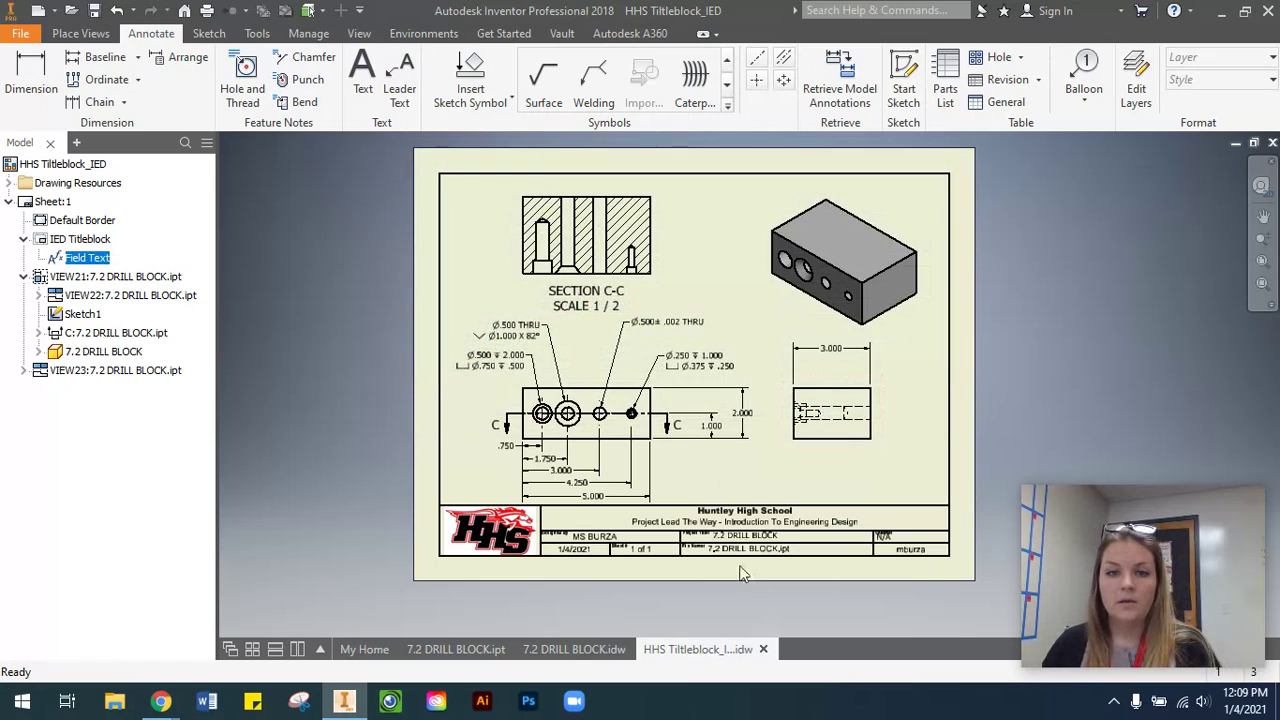
Check the required file name in the Chrome assignment, and try to save the Inventor drawing as 7.2 DRILL BLOCK.idw in the Holes & Circles folder.
middle_drag(828, 470, 775, 493)
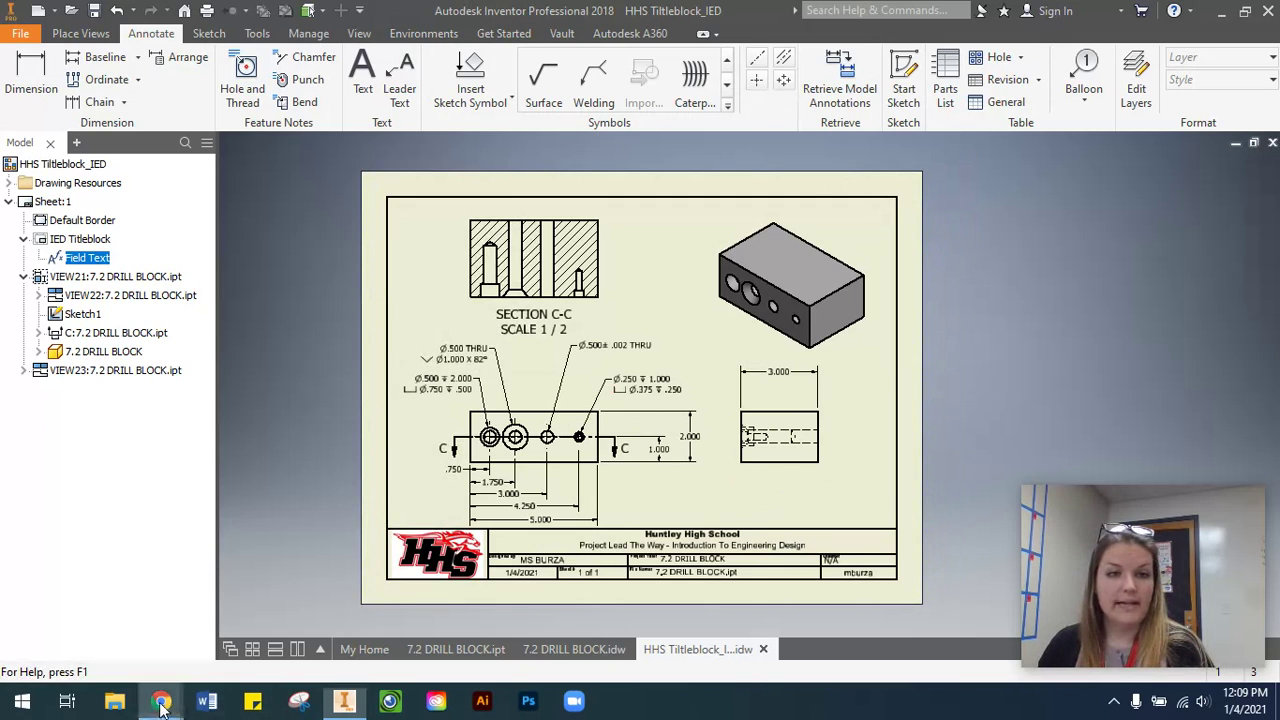
mouse_move(160, 703)
click(308, 638)
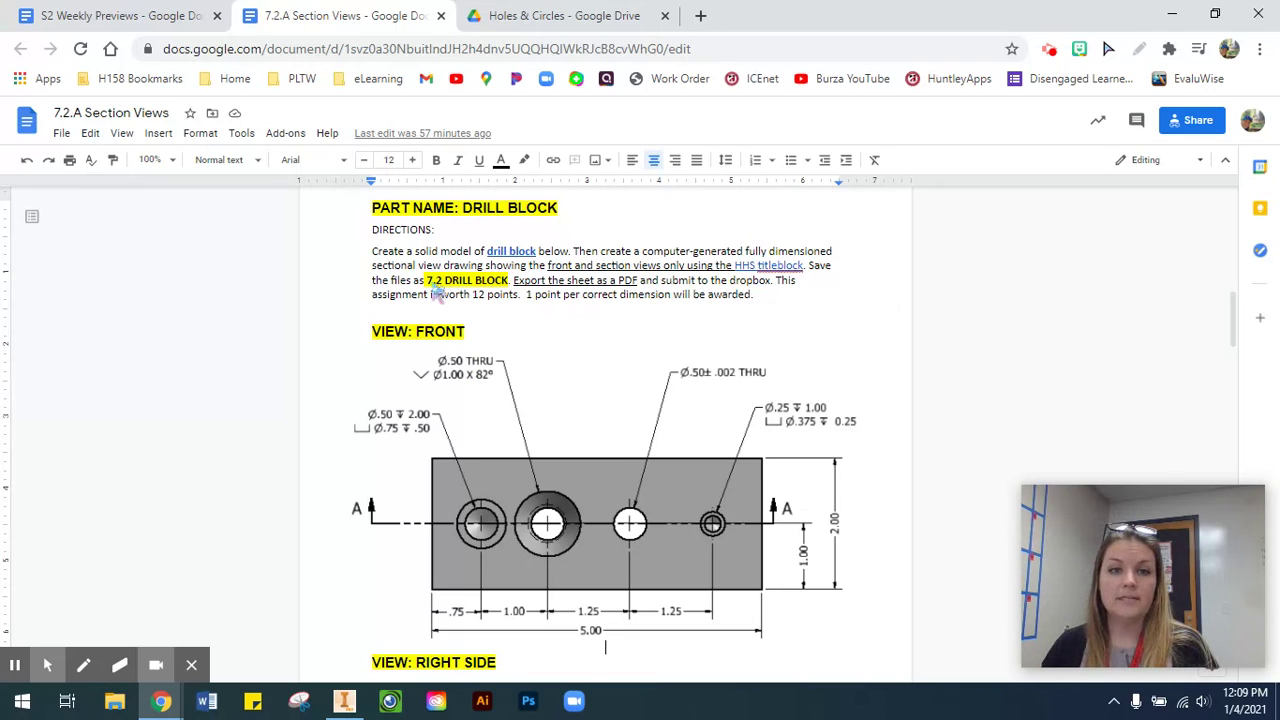
click(343, 700)
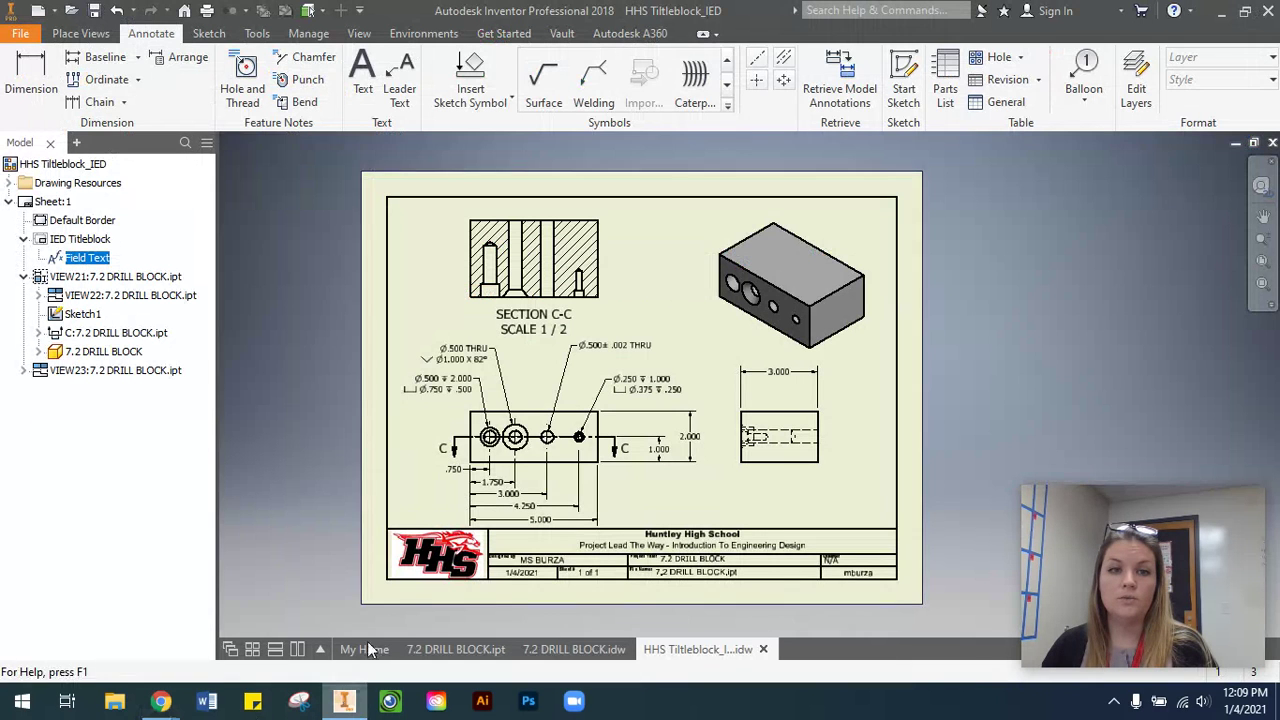
click(21, 34)
key(Escape)
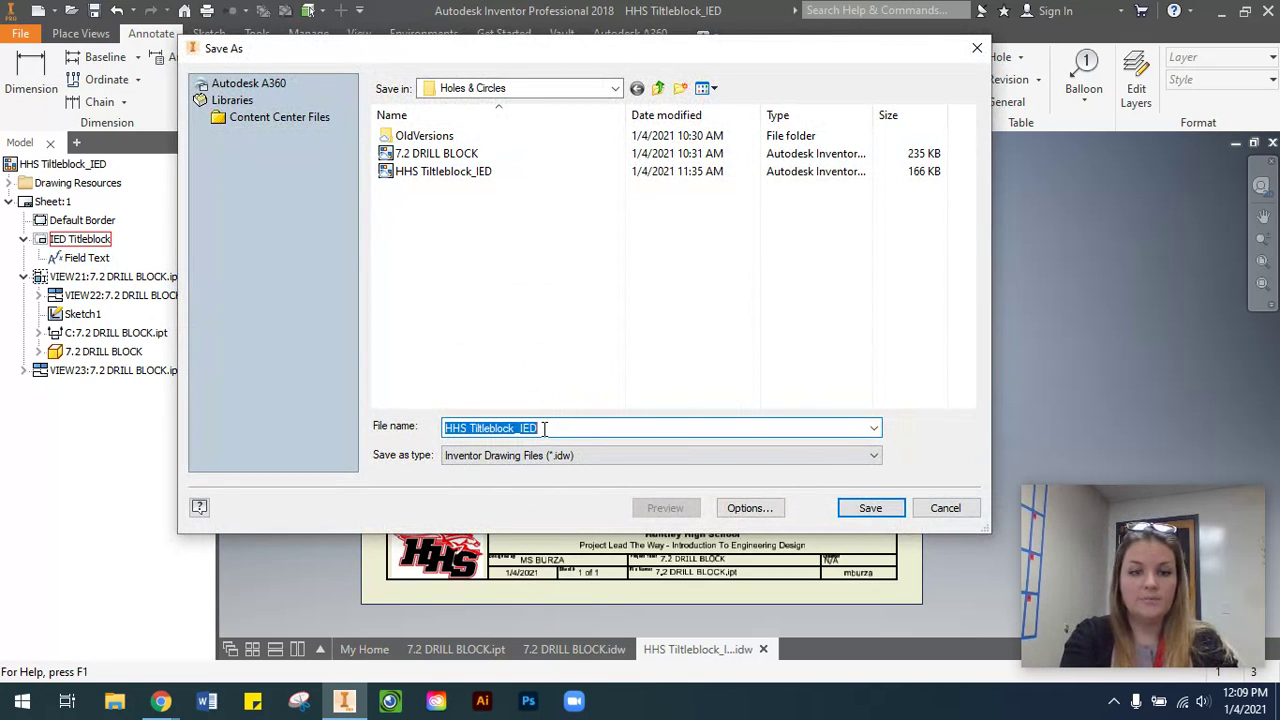
text(7.2)
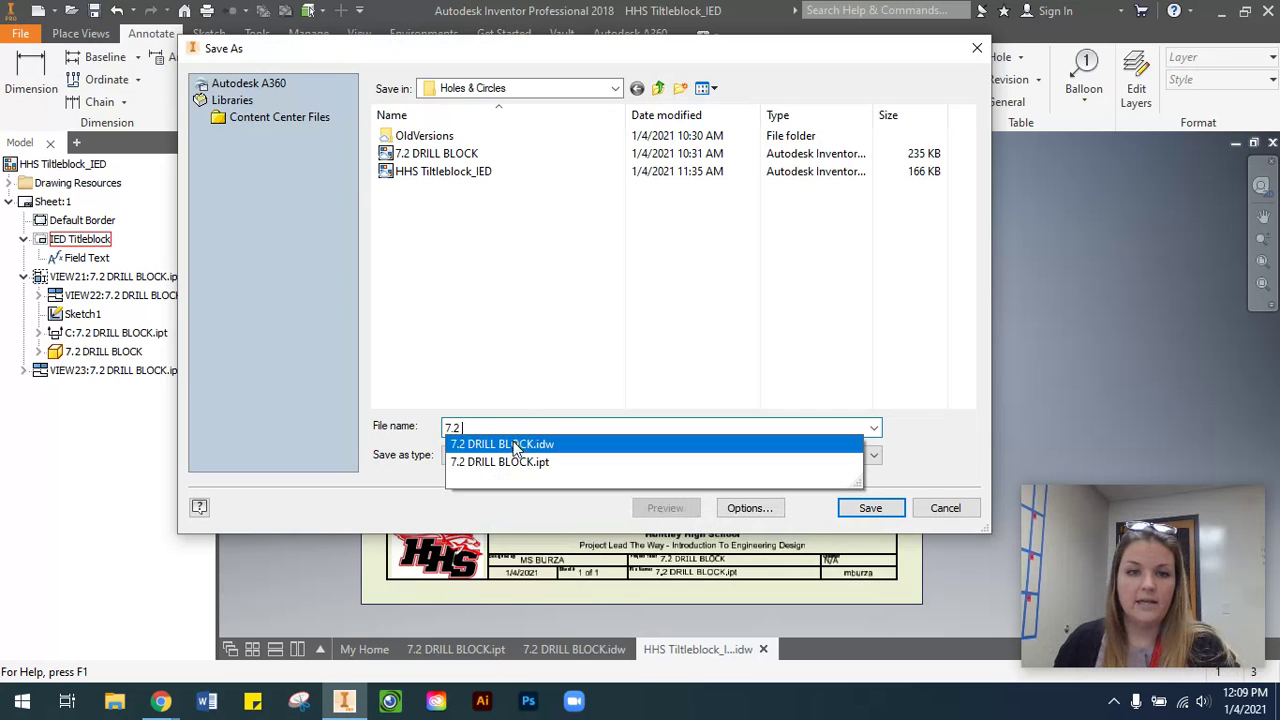
click(517, 446)
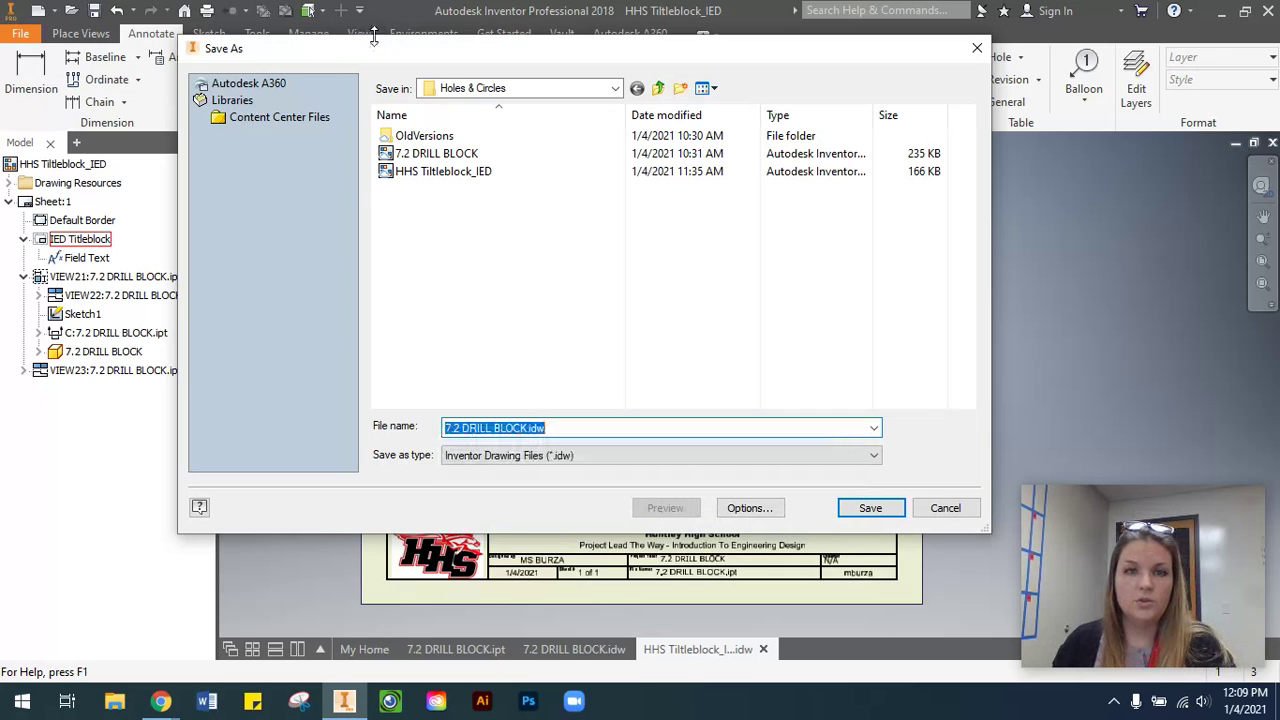
click(870, 507)
click(688, 352)
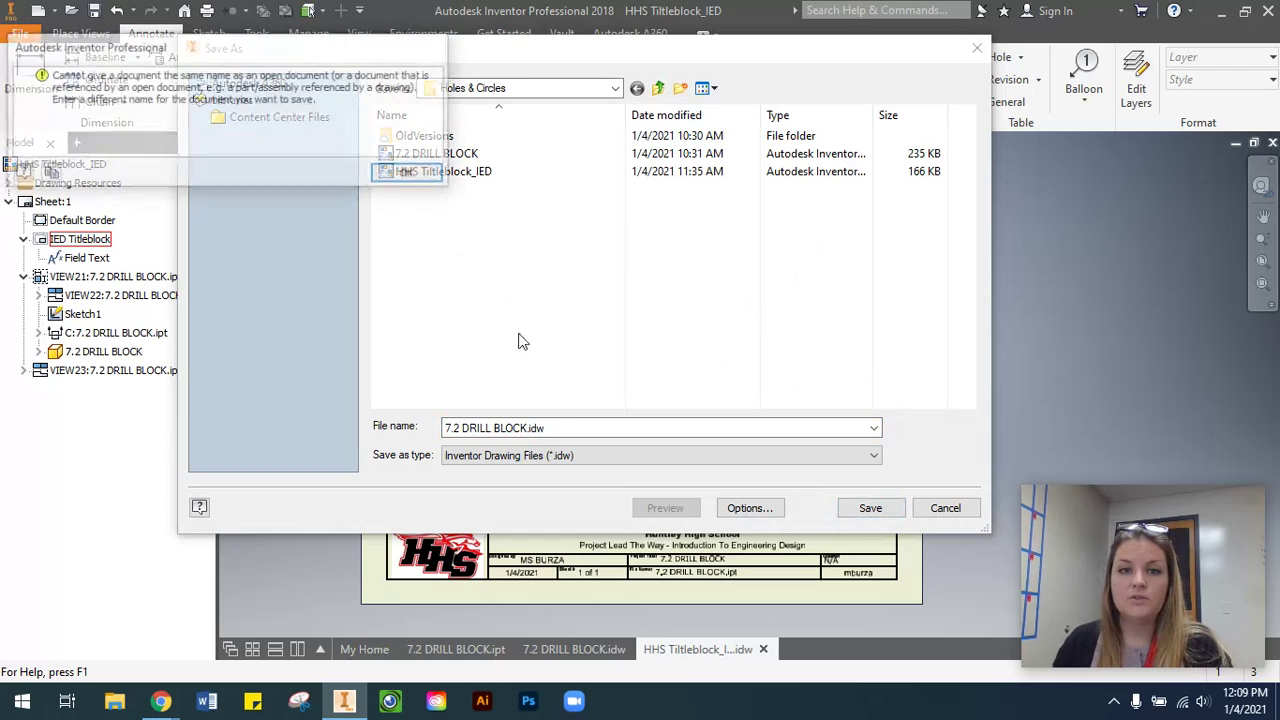
click(390, 167)
click(944, 508)
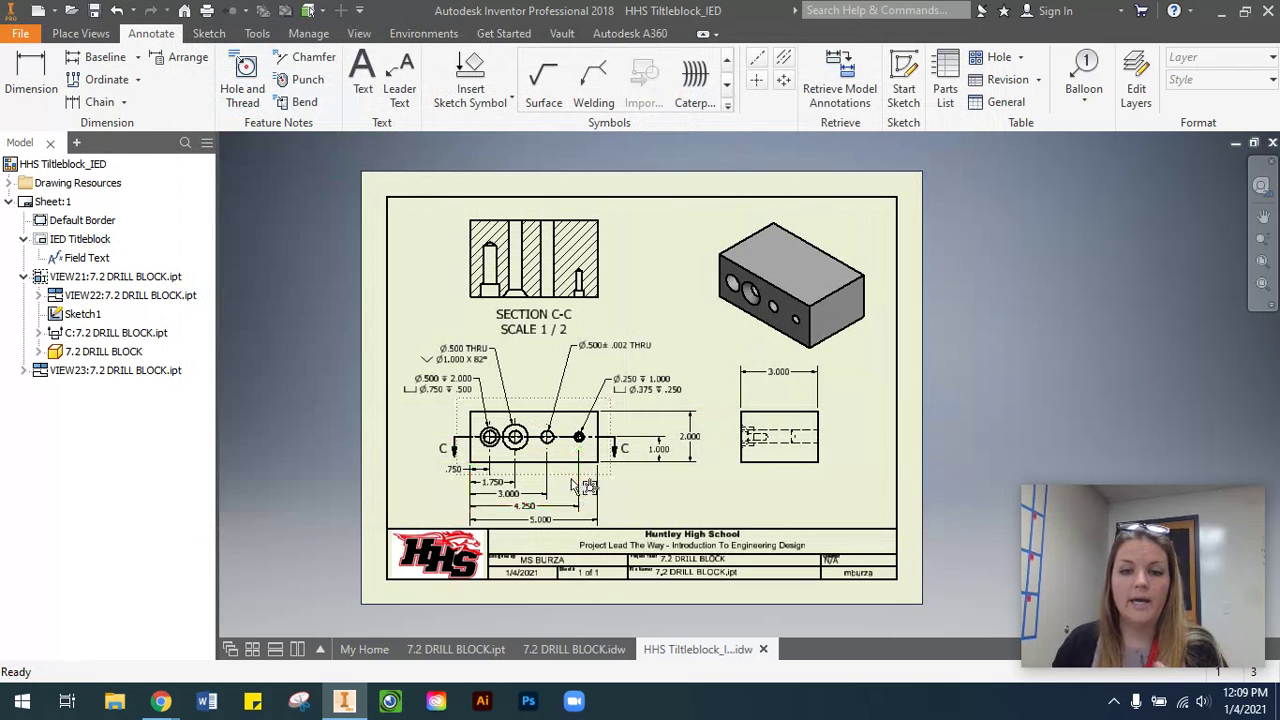
Check the existing 7.2 DRILL BLOCK.idw drawing, and close the HHS Tiltleblock_IED drawing without saving its changes.
click(575, 650)
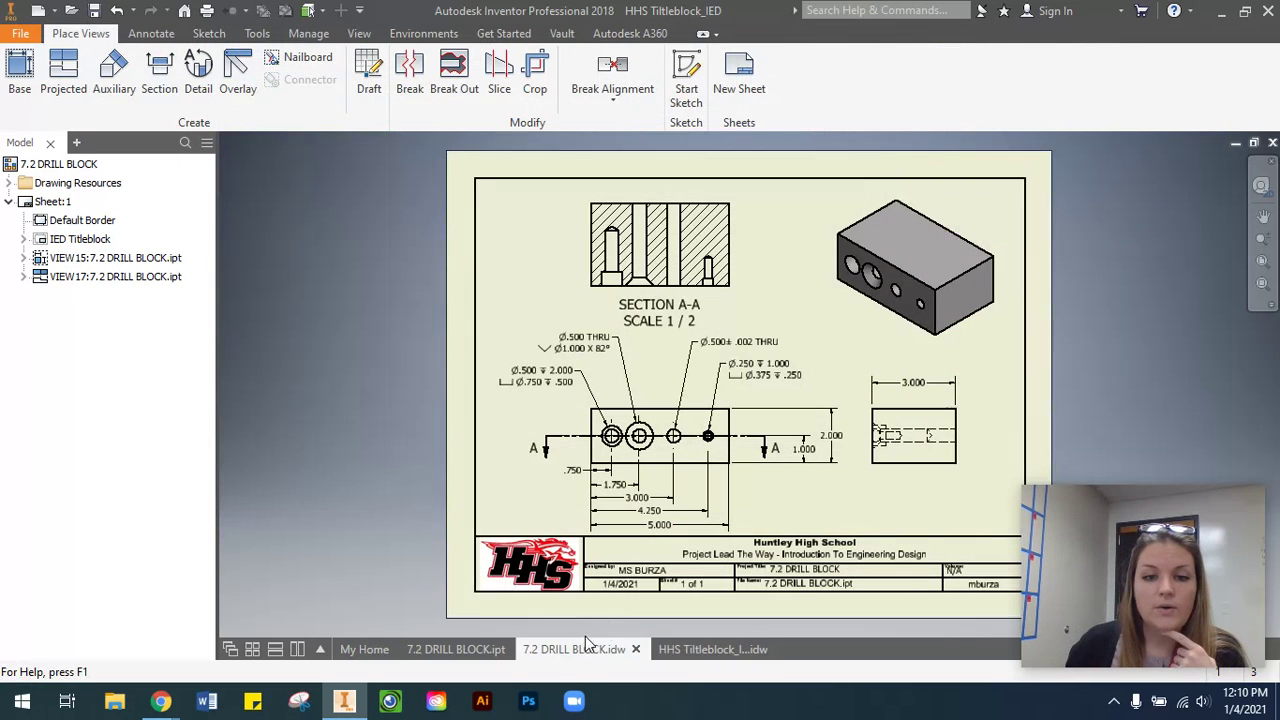
click(770, 655)
click(763, 649)
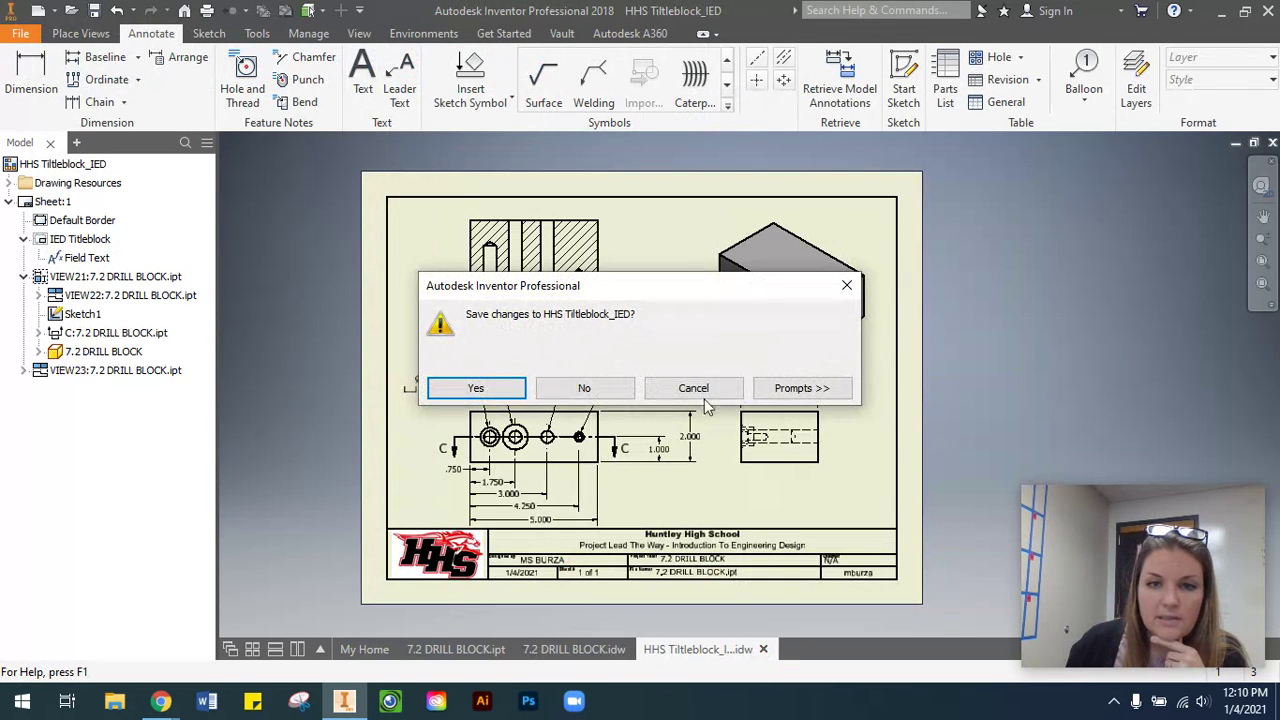
click(584, 388)
Export the 7.2 DRILL BLOCK drawing as a PDF file named 7.2 DRILL BLOCK in the Holes & Circles folder.
mouse_move(800, 445)
middle_down()
mouse_move(736, 470)
mouse_move(676, 458)
middle_up()
click(18, 33)
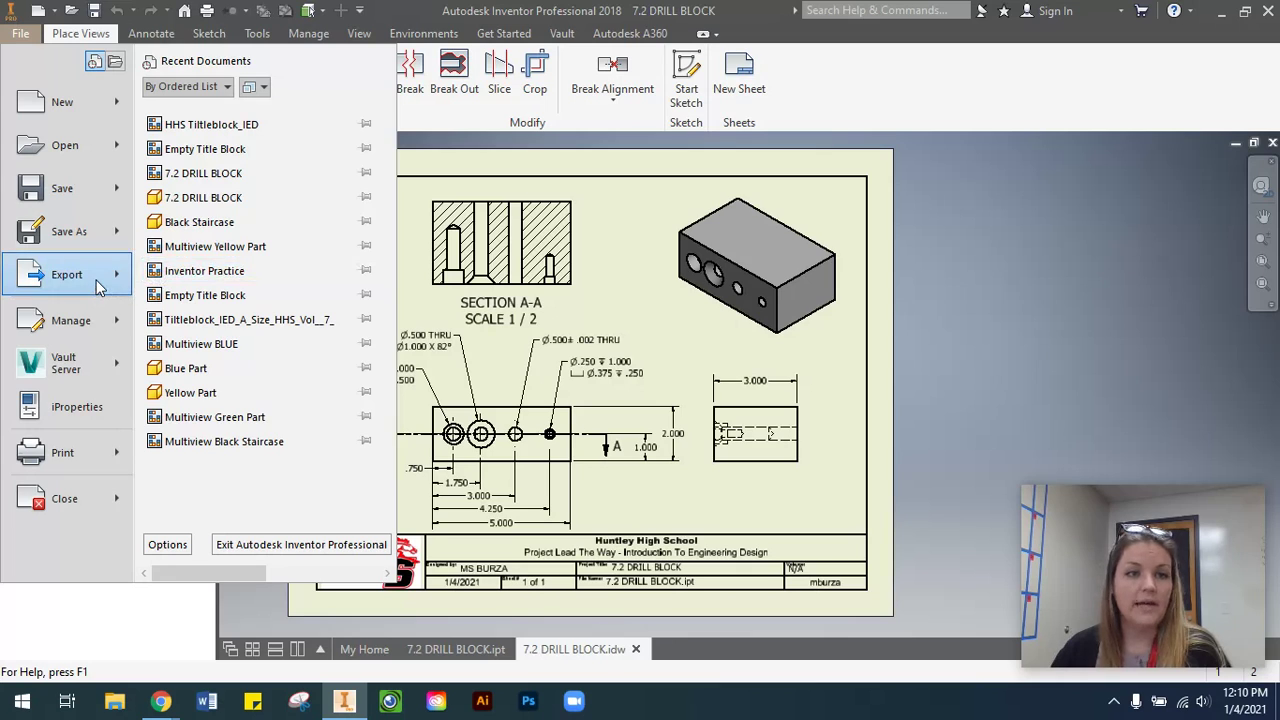
mouse_move(100, 287)
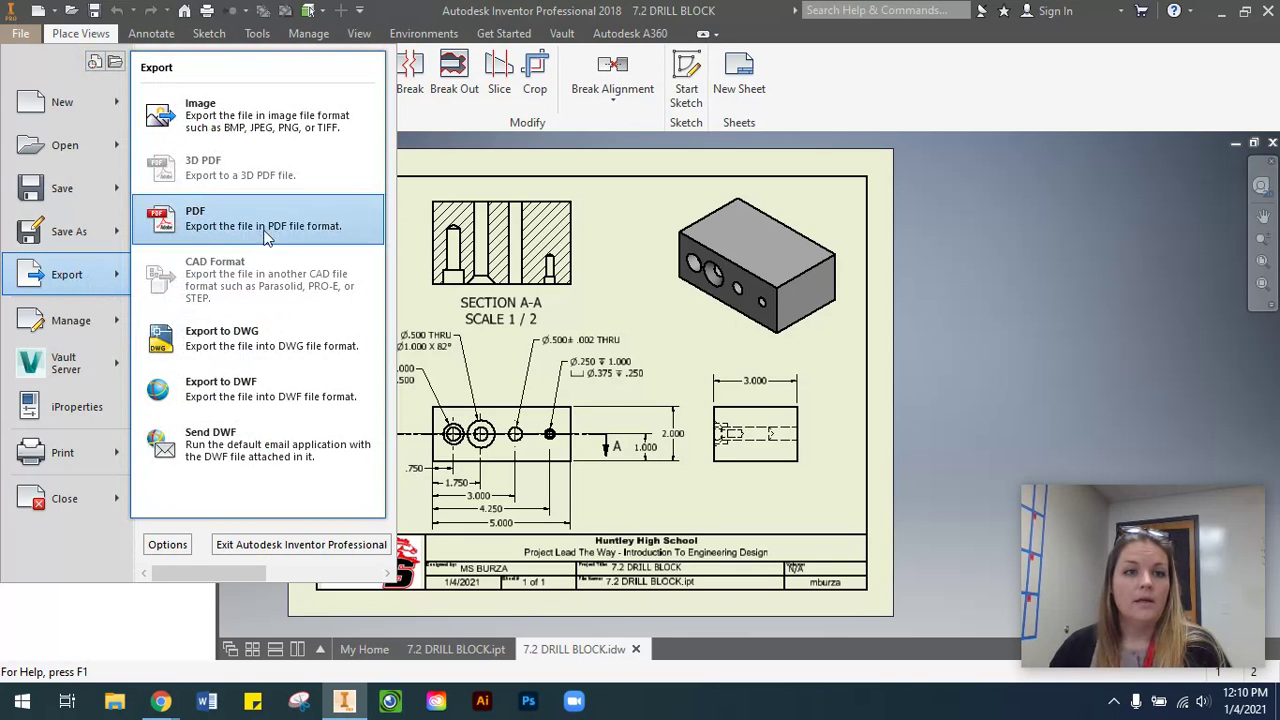
click(225, 226)
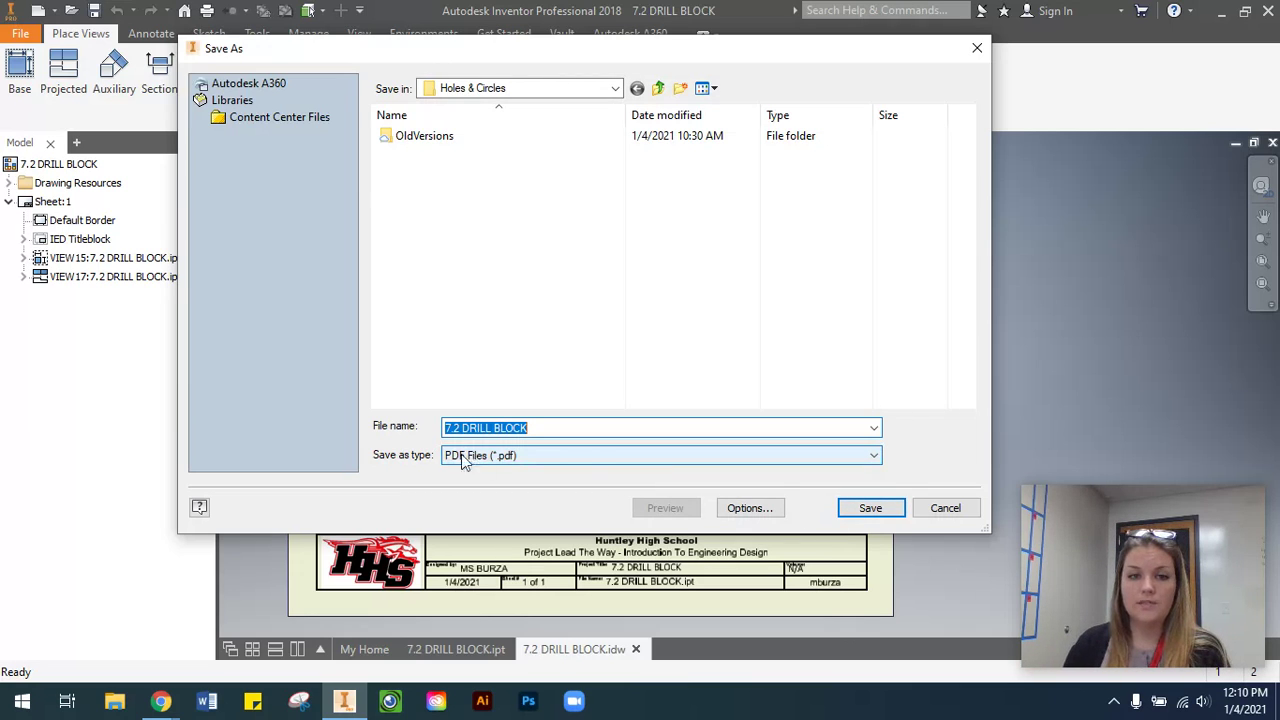
click(865, 512)
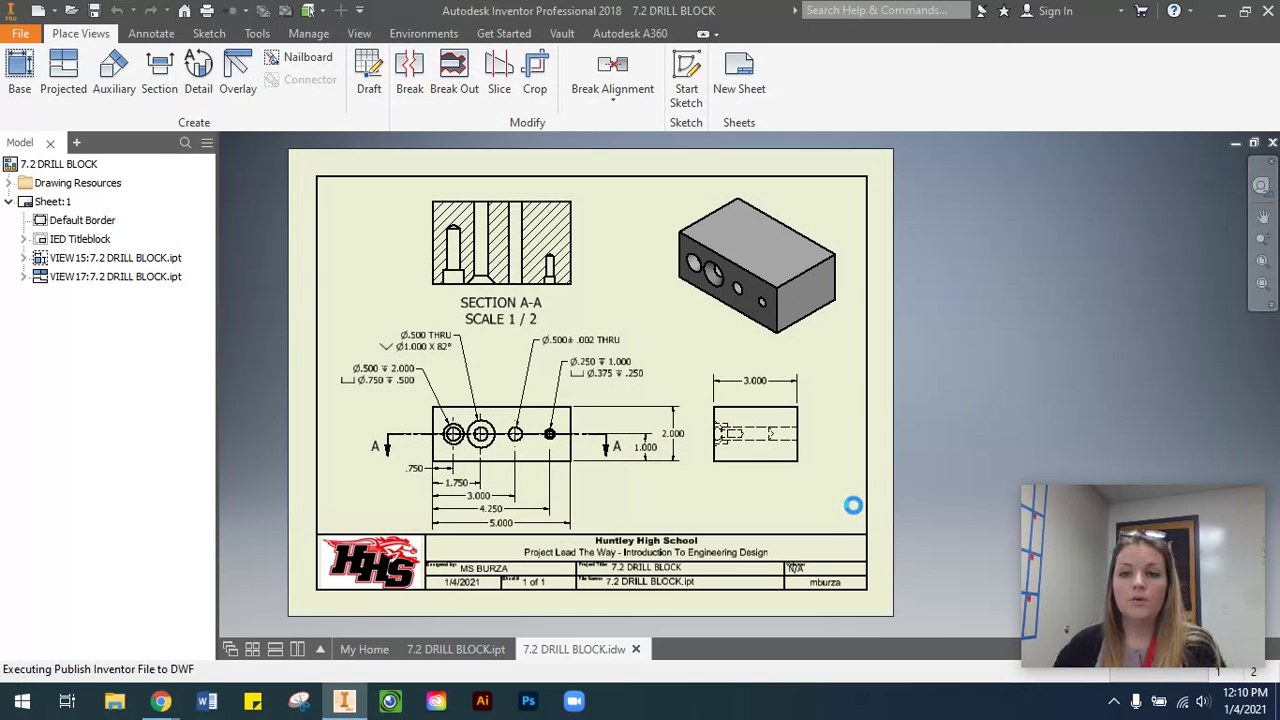